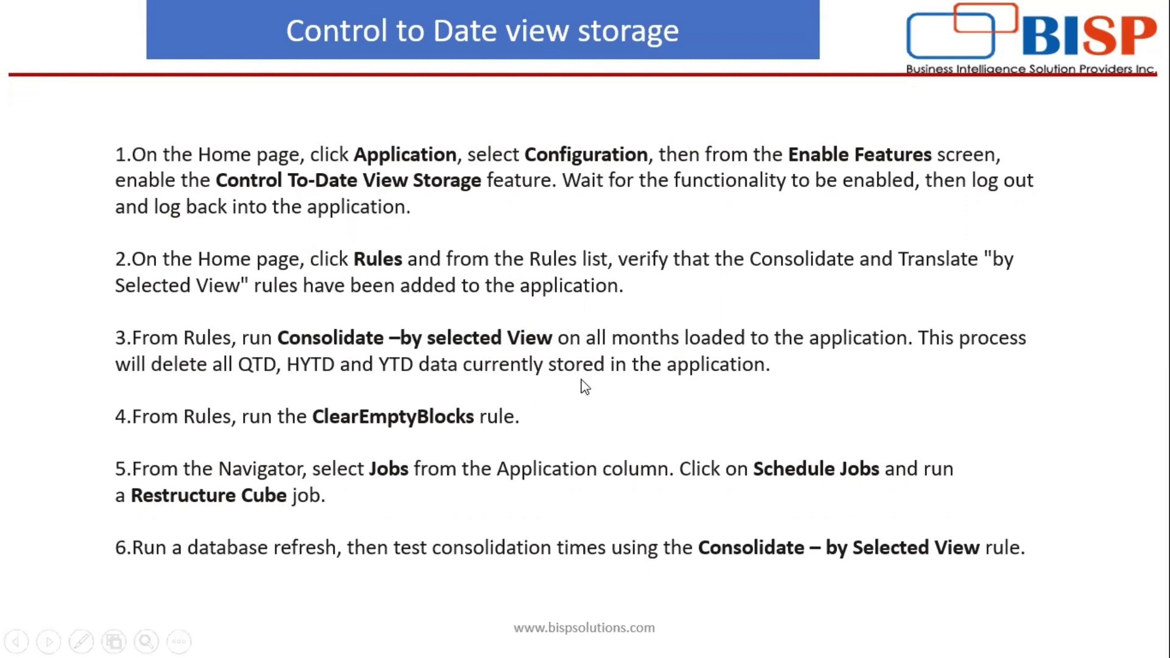
- Switch to the EPM Cloud browser window and check the Control To-Date View Storage option in the consolidation configuration's Enable Features dialog
key(Escape)
click(456, 637)
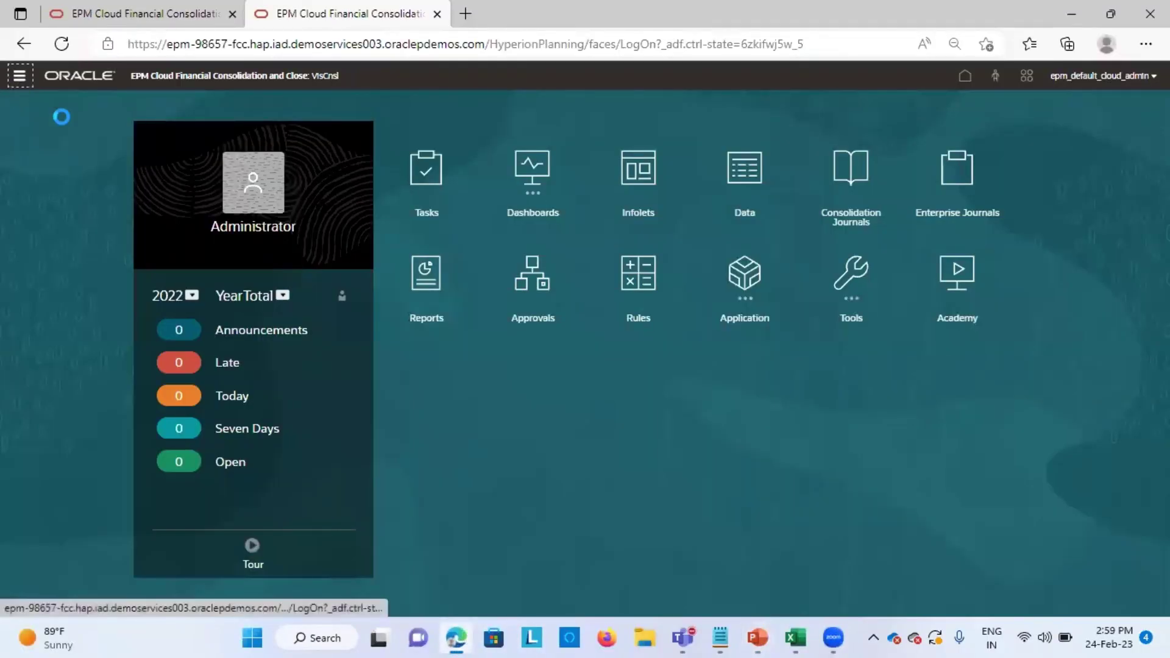
key(Return)
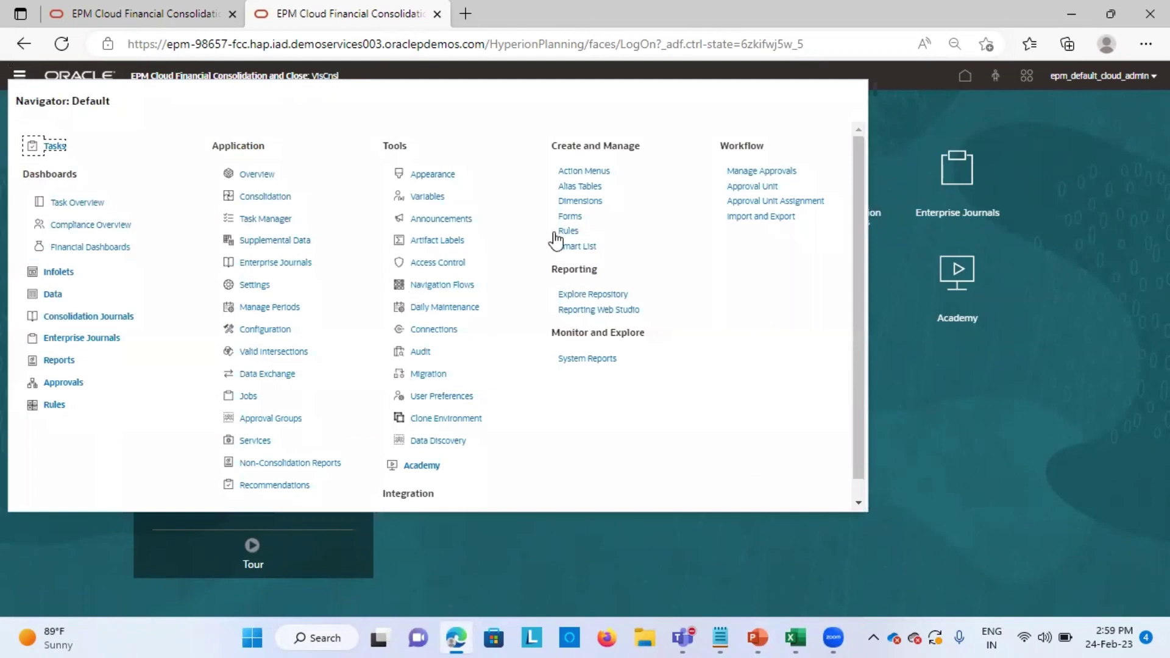
click(271, 337)
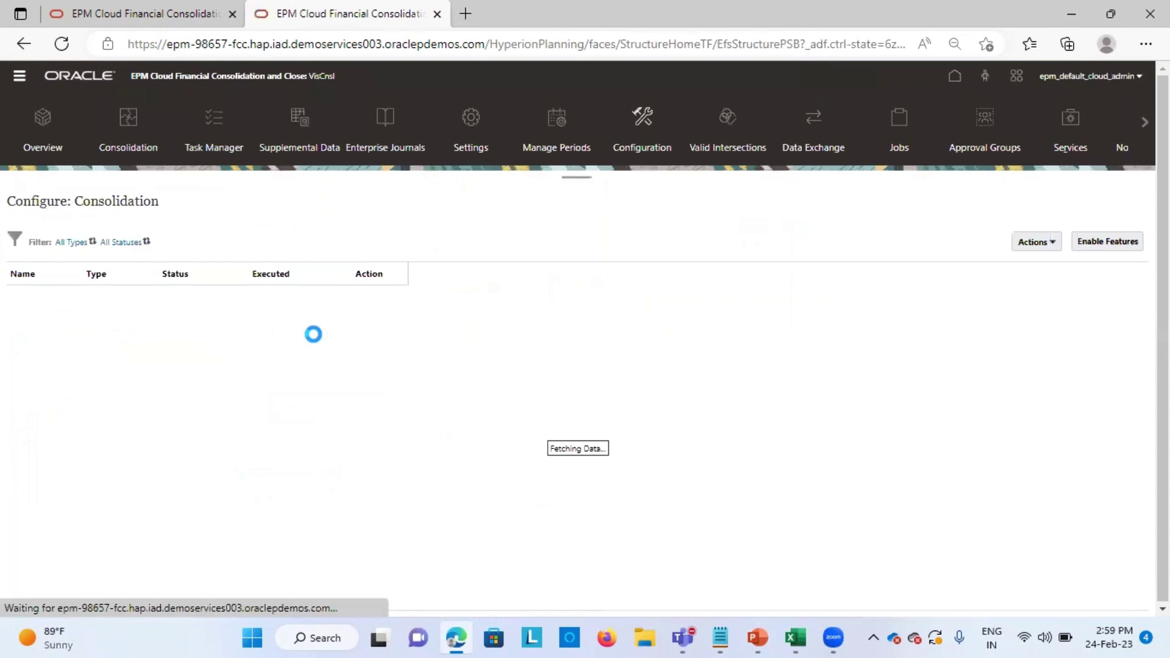
click(1107, 241)
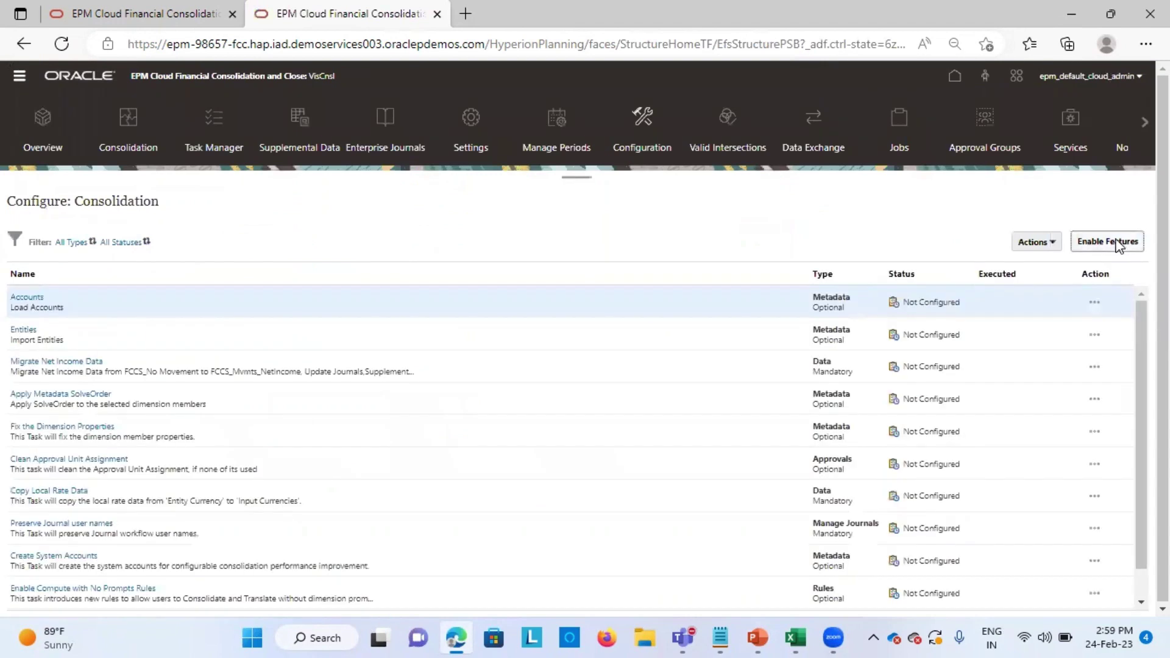
scroll(412, 451, down, 5)
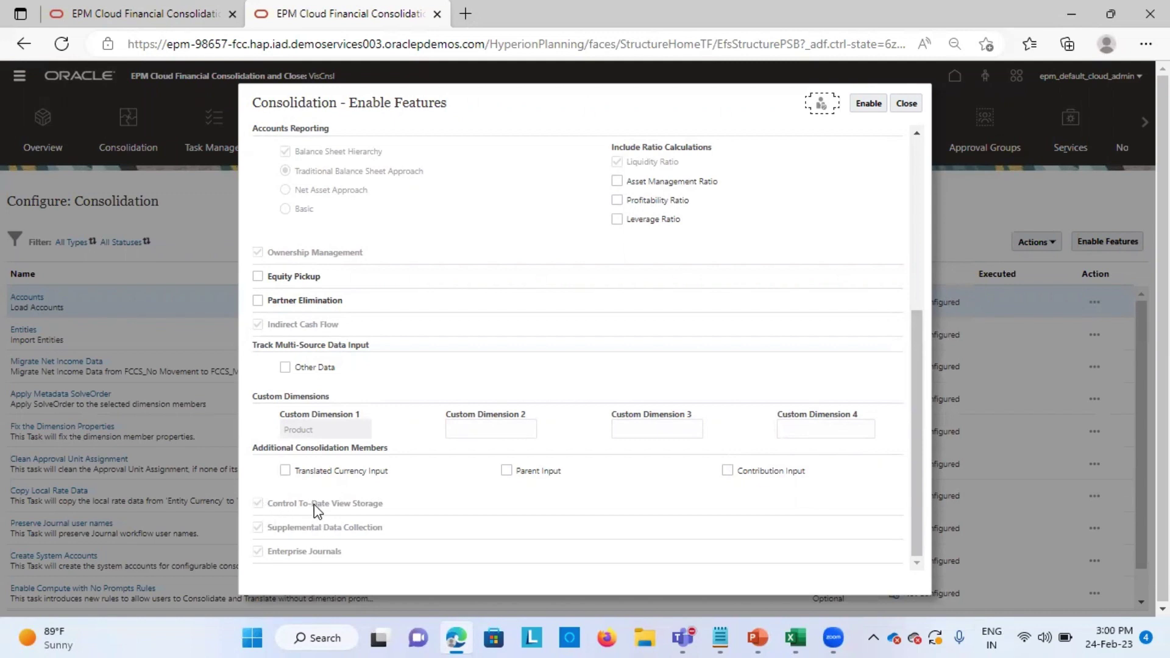
click(907, 104)
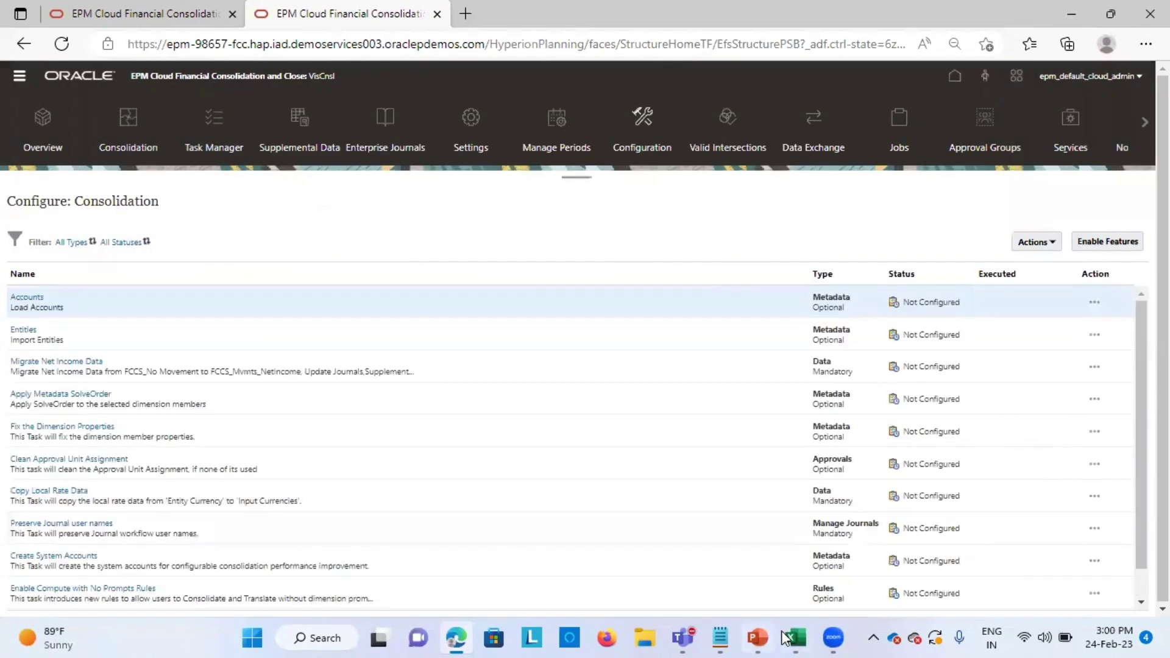
- Consult the procedure slide in PowerPoint, return to EPM Cloud and open the Business Rules list
click(758, 637)
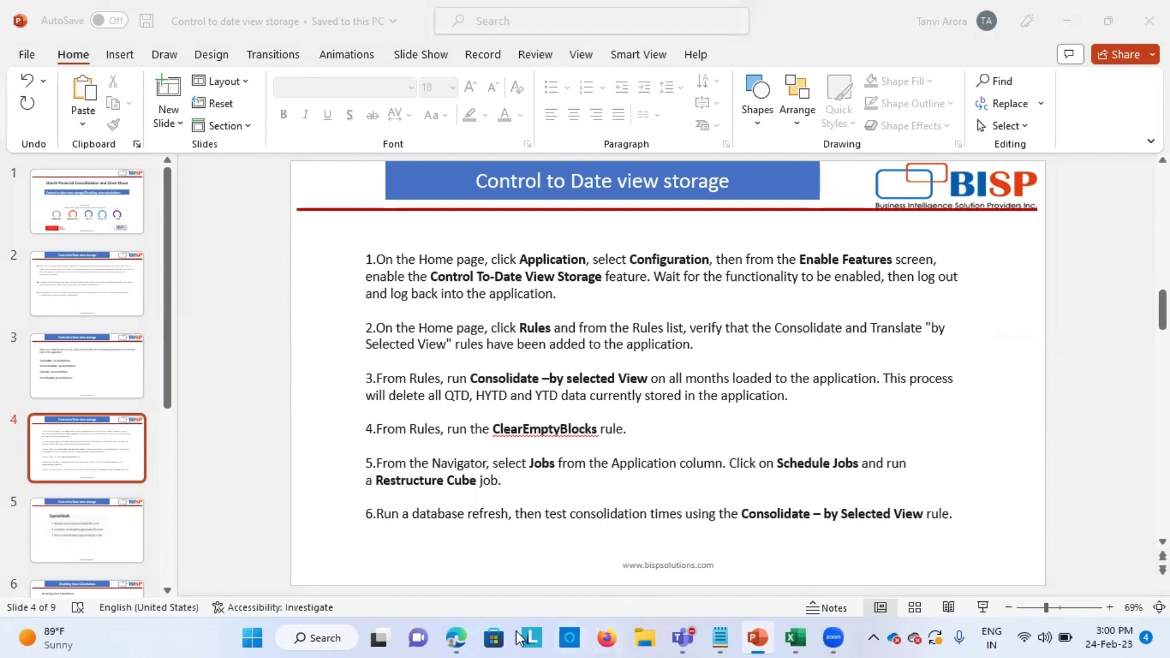
click(456, 638)
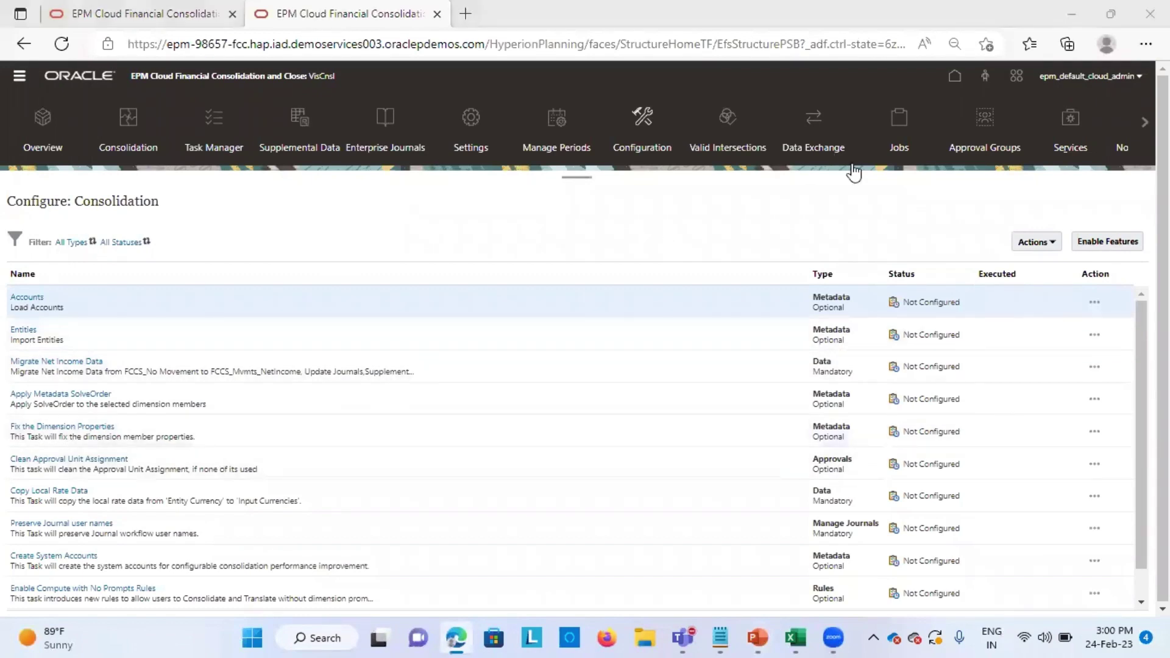
click(963, 75)
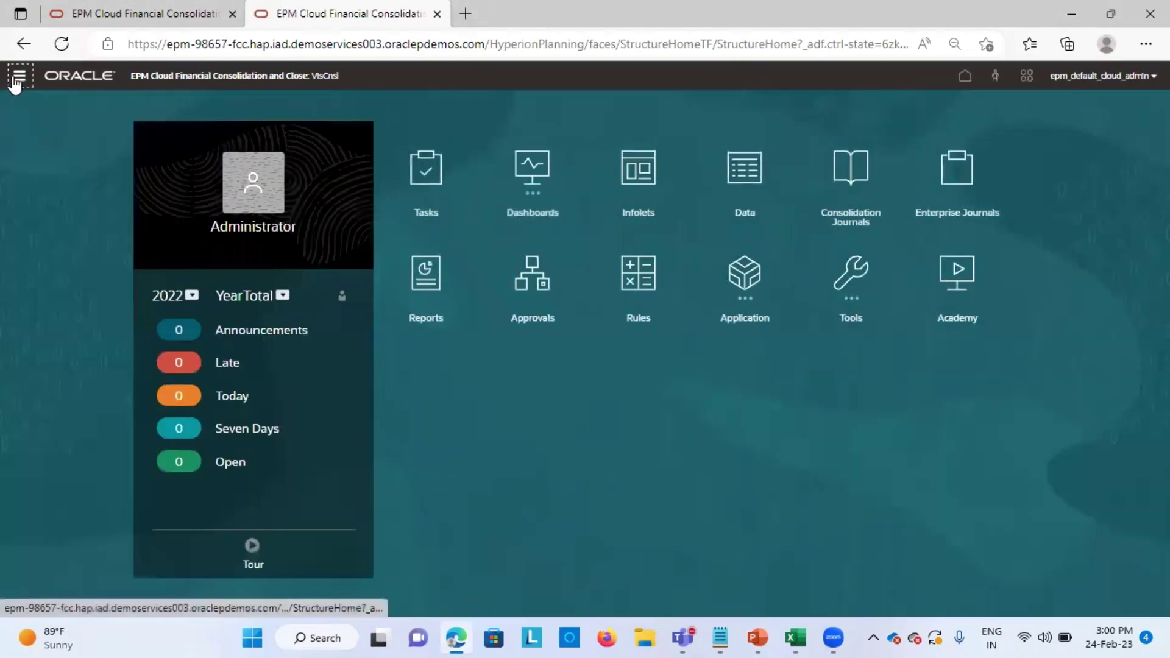
key(Return)
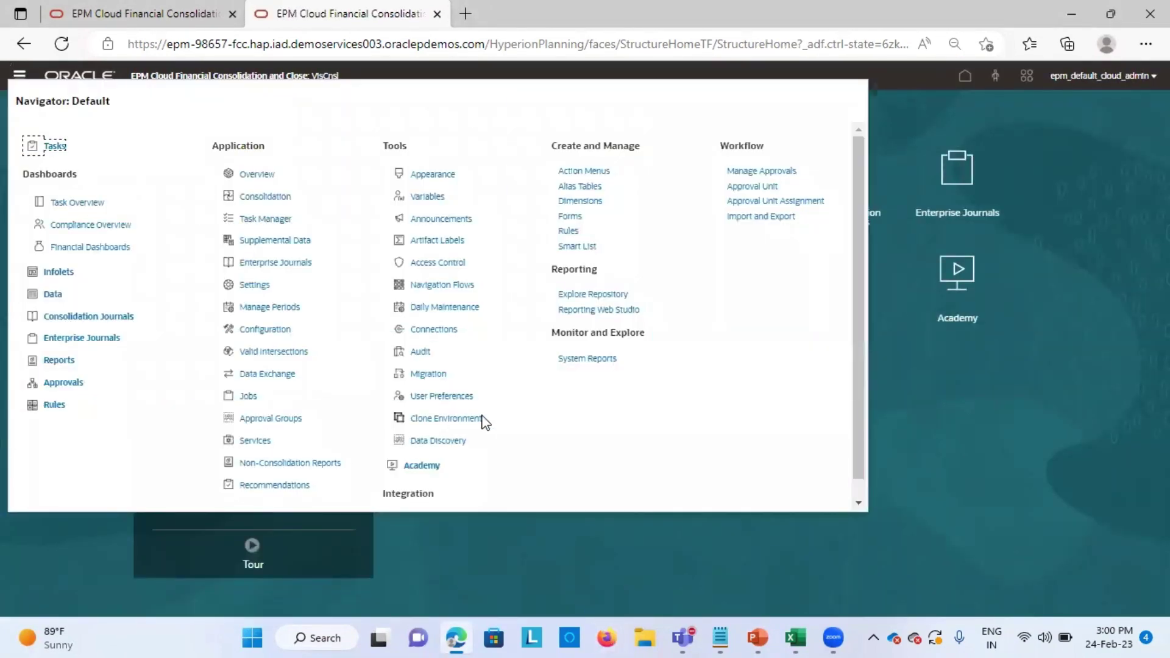
click(54, 386)
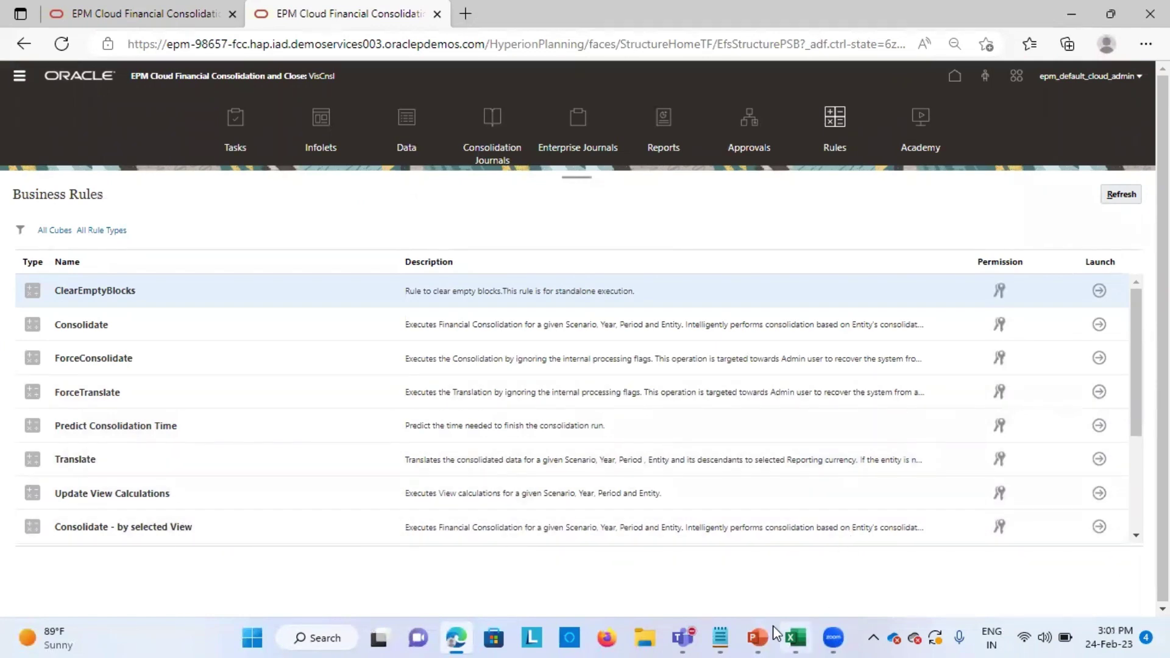
- Recheck the PowerPoint slide, try to launch the Consolidate - by selected View rule in EPM Cloud, and select the sign-in user name field
click(757, 638)
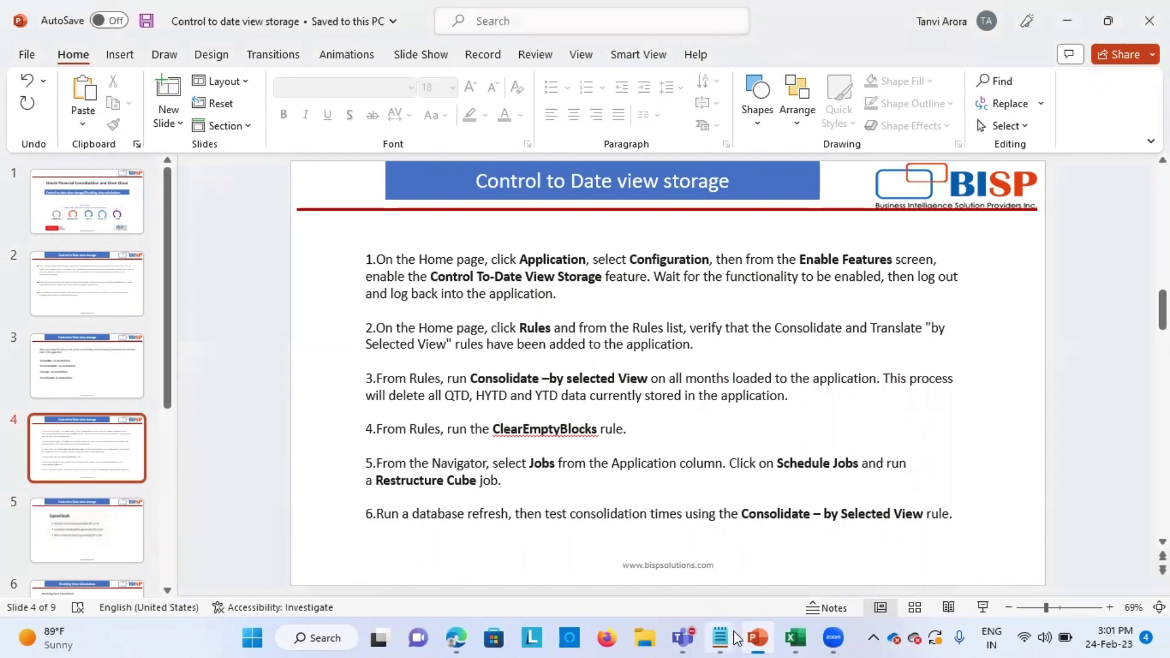
click(455, 637)
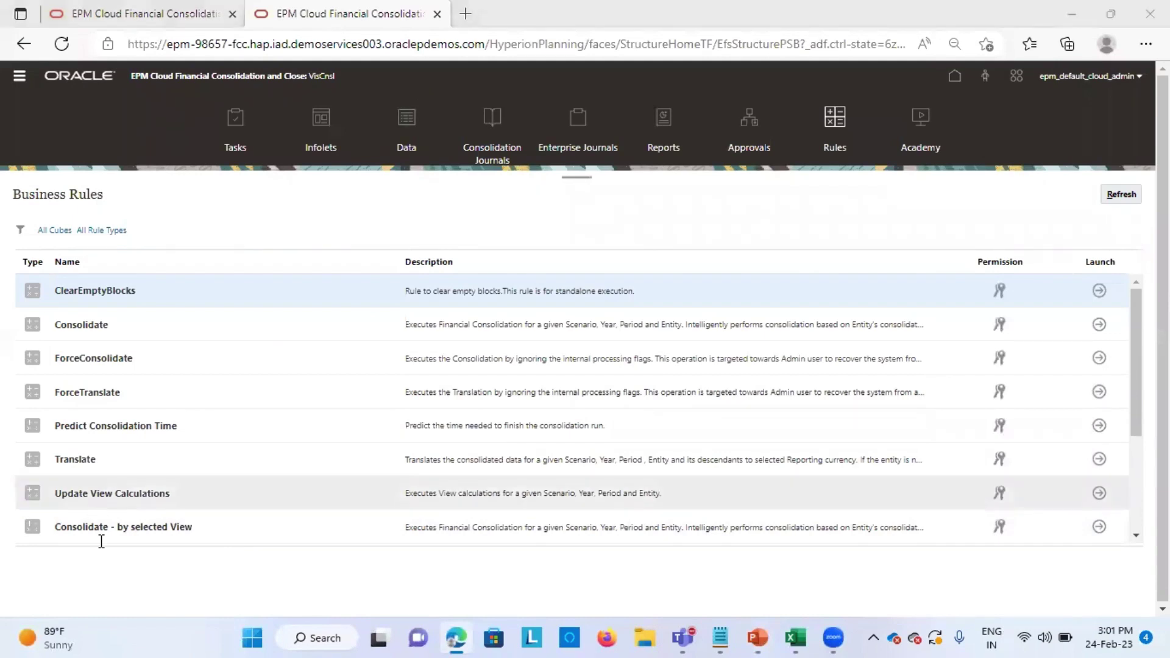
click(1096, 527)
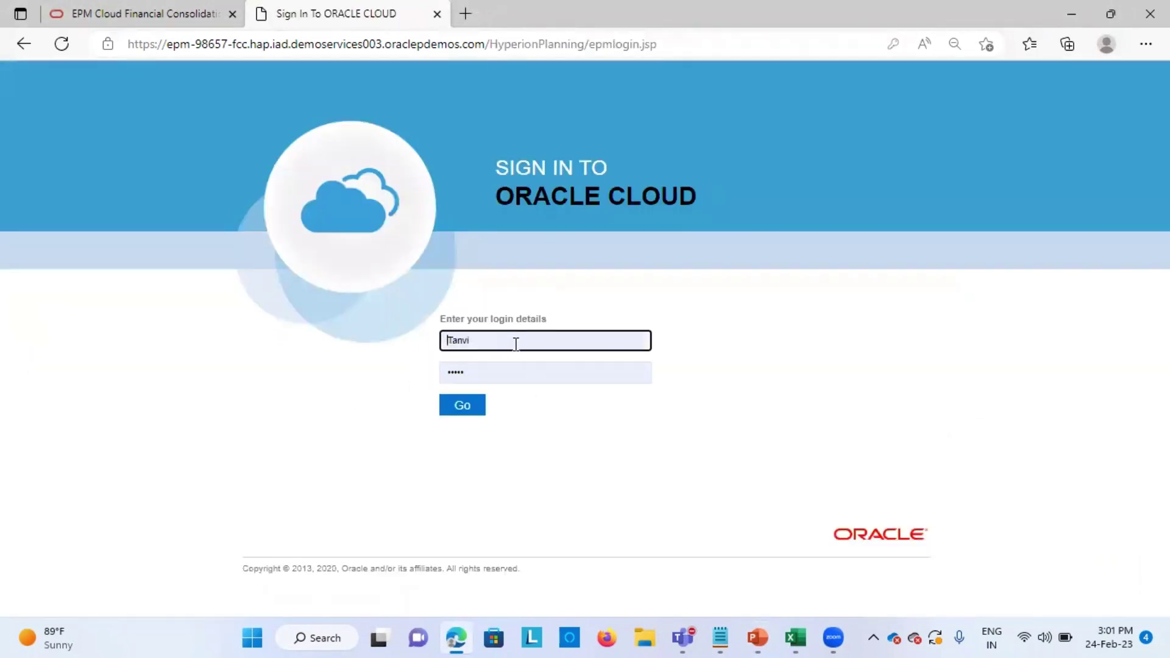
click(515, 345)
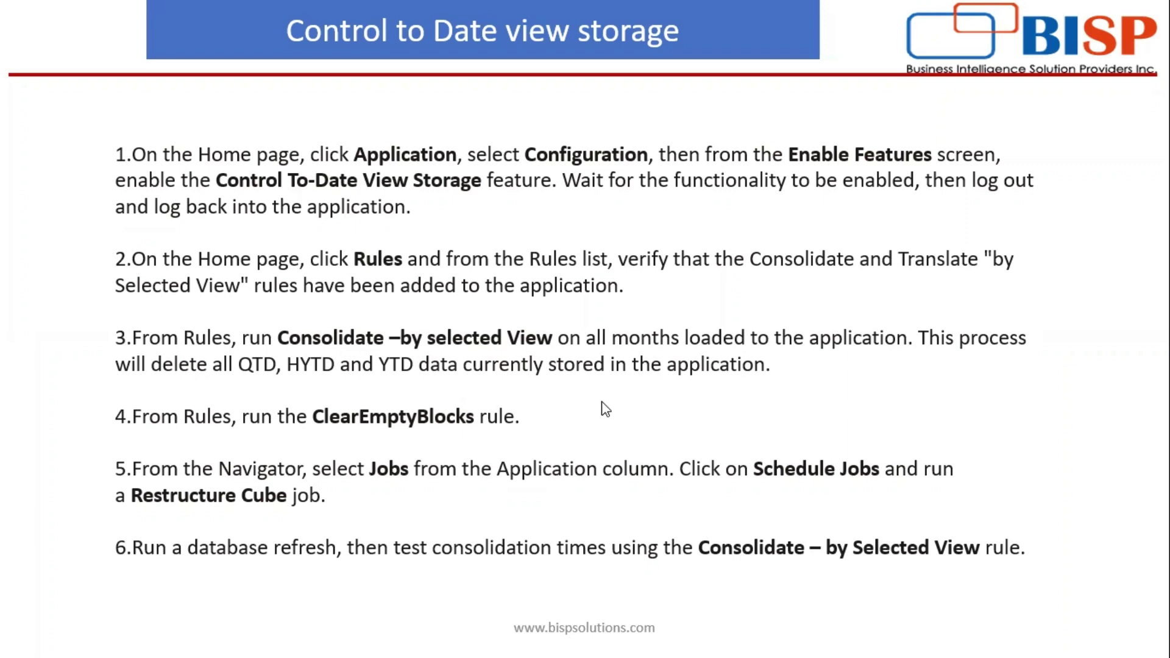
- End the slide show, switch to the EPM Cloud browser window and open the Business Rules list from the home page
key(Escape)
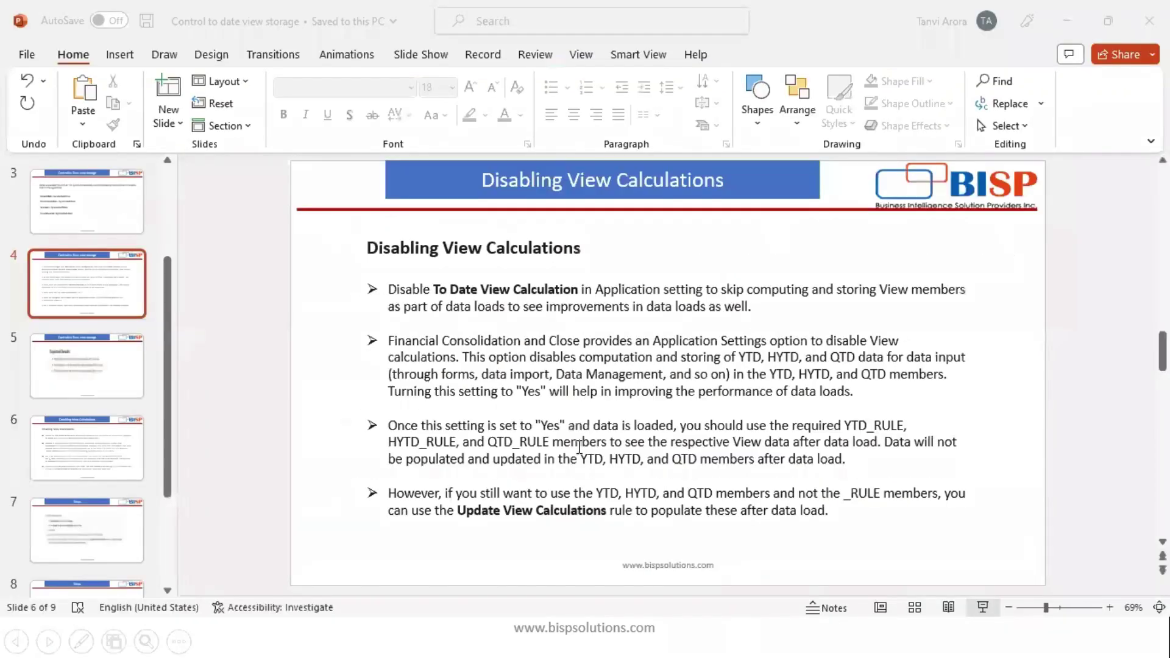
click(463, 638)
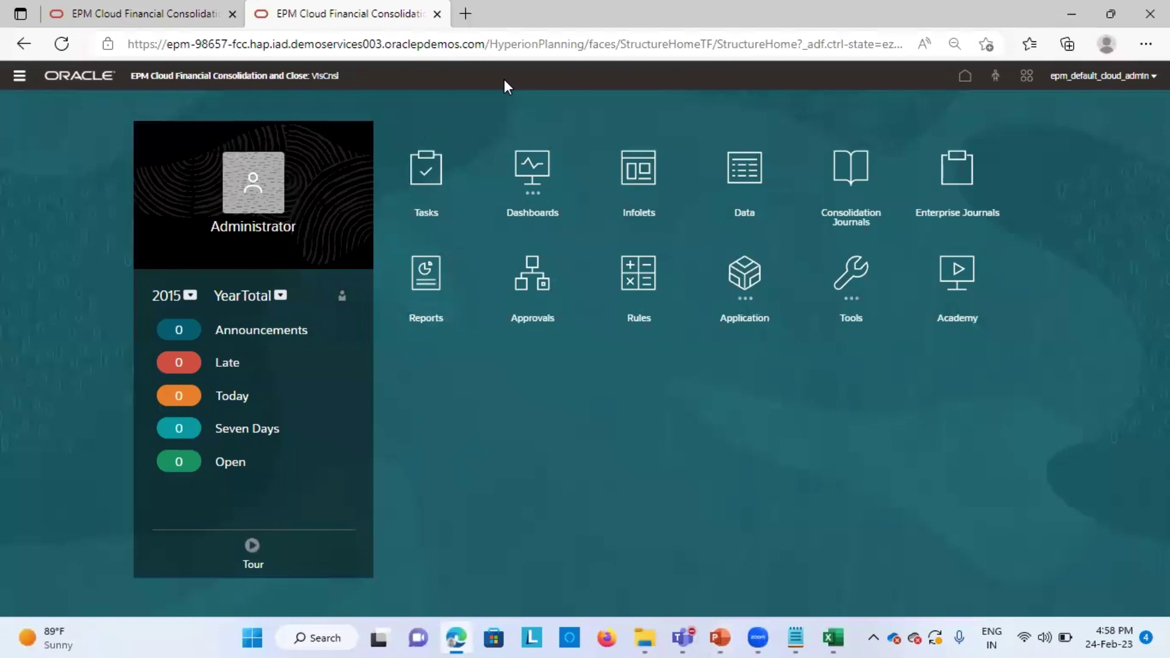
click(626, 283)
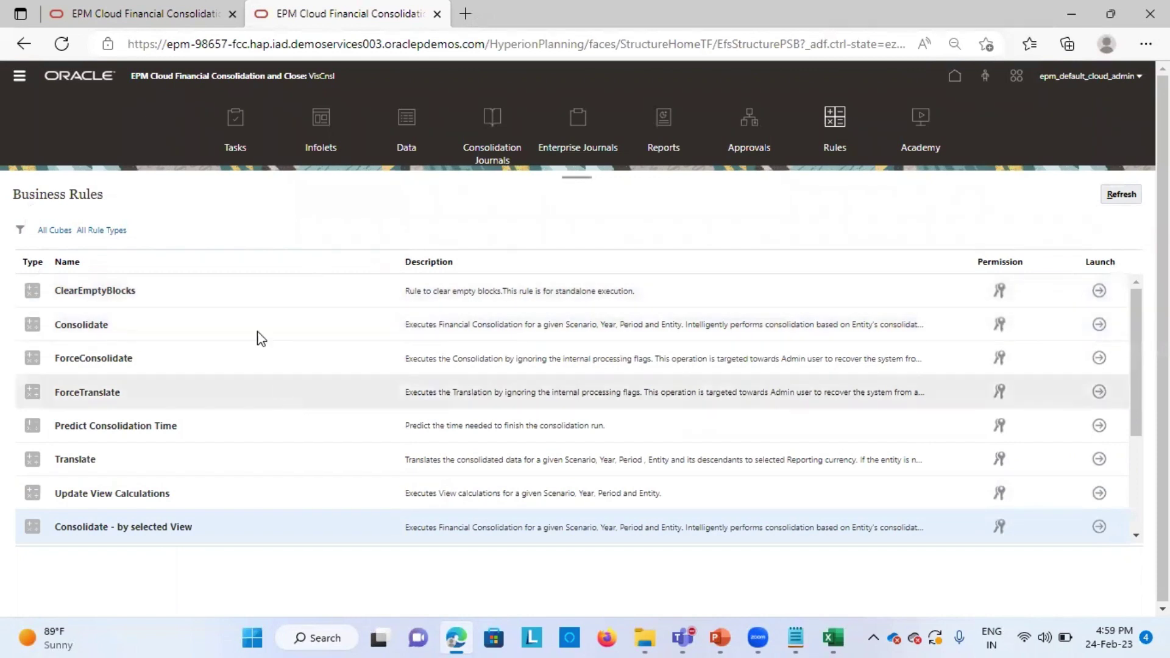
- Open the application's Jobs page and consult the Control to Date view storage slide in PowerPoint for the cube restructure instructions
click(18, 81)
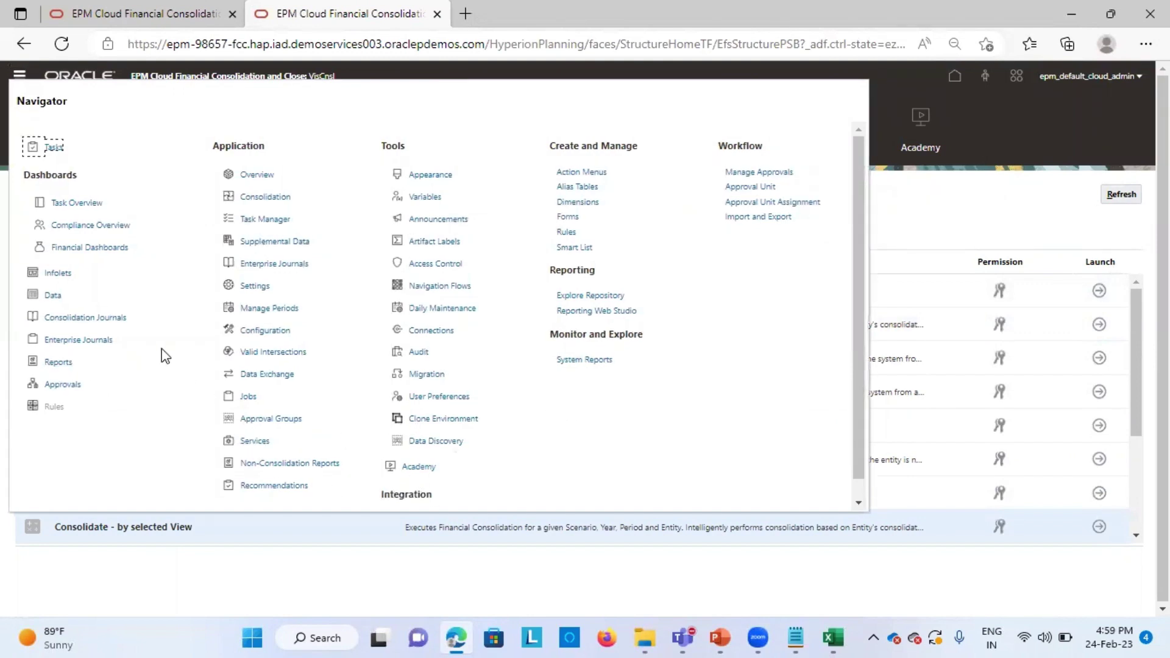
click(247, 399)
click(724, 637)
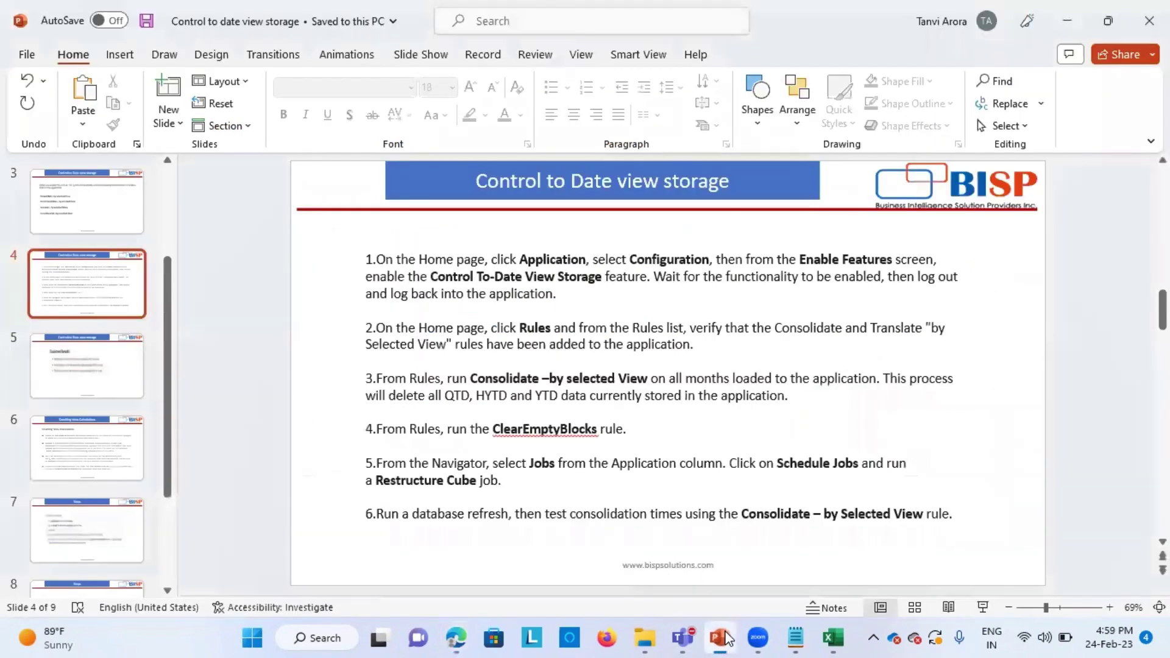
click(982, 607)
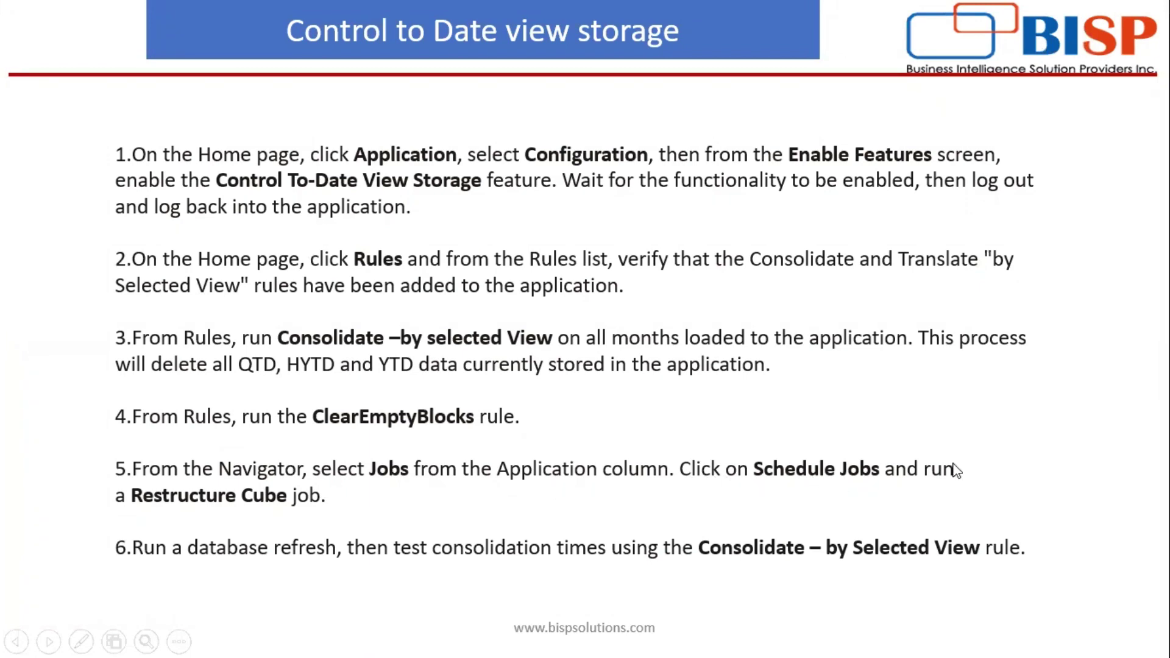
key(Escape)
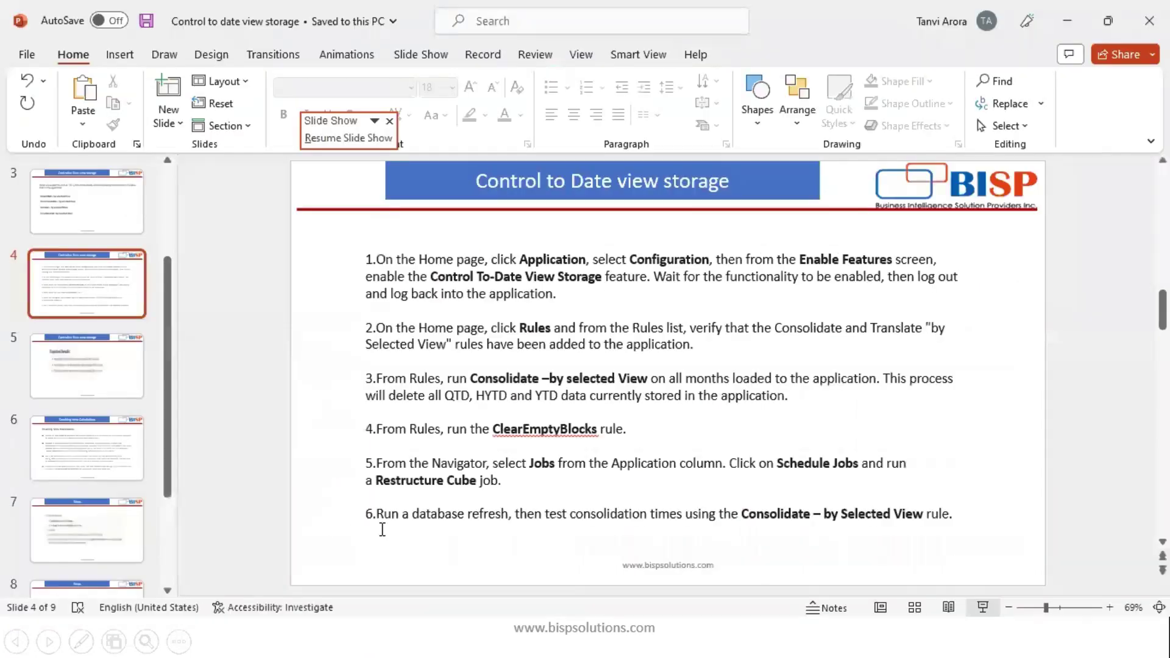
key(shift+F5)
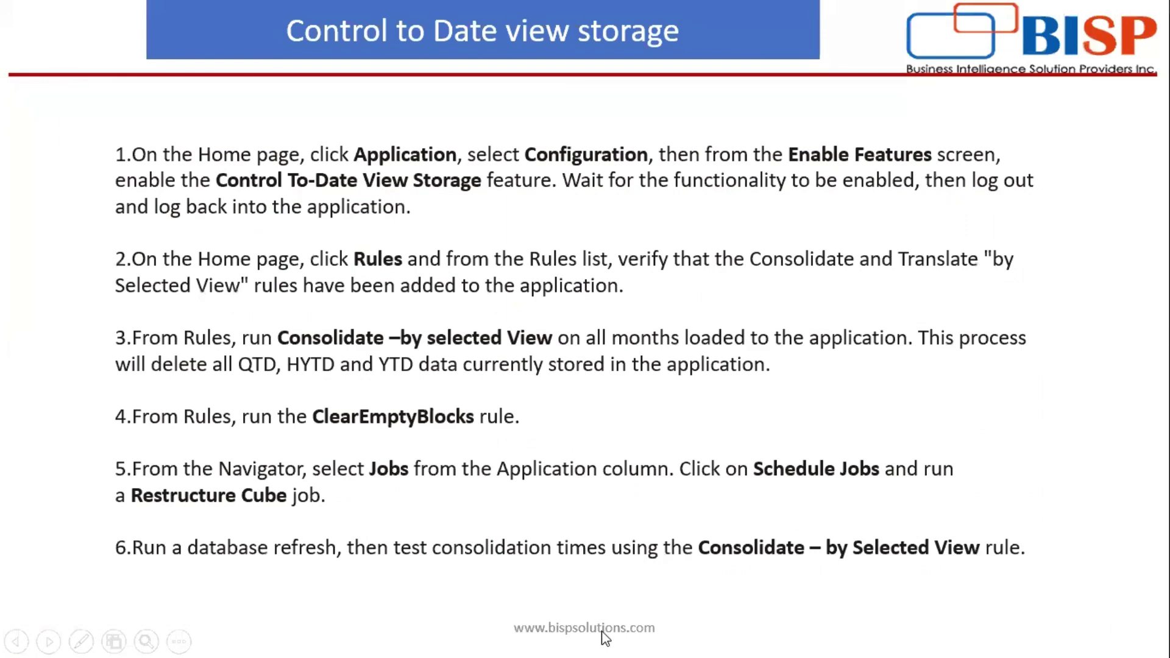
key(Escape)
- Return to EPM Cloud, look through the job types offered when scheduling a job, including Restructure Cube, and cancel
click(456, 638)
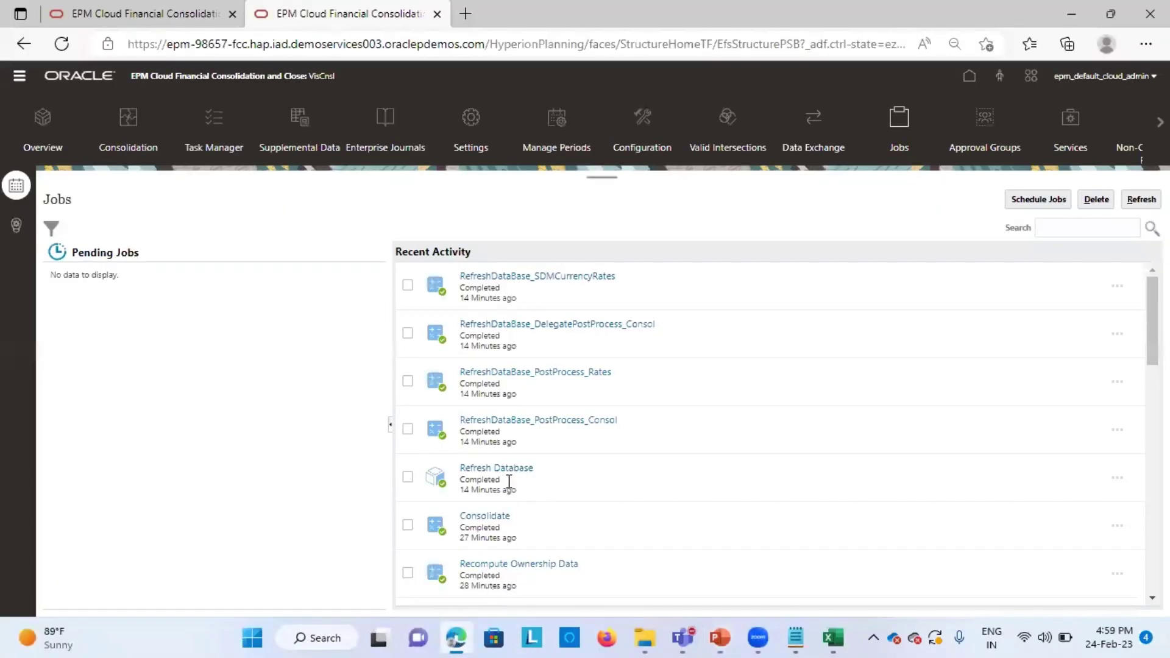
click(1029, 204)
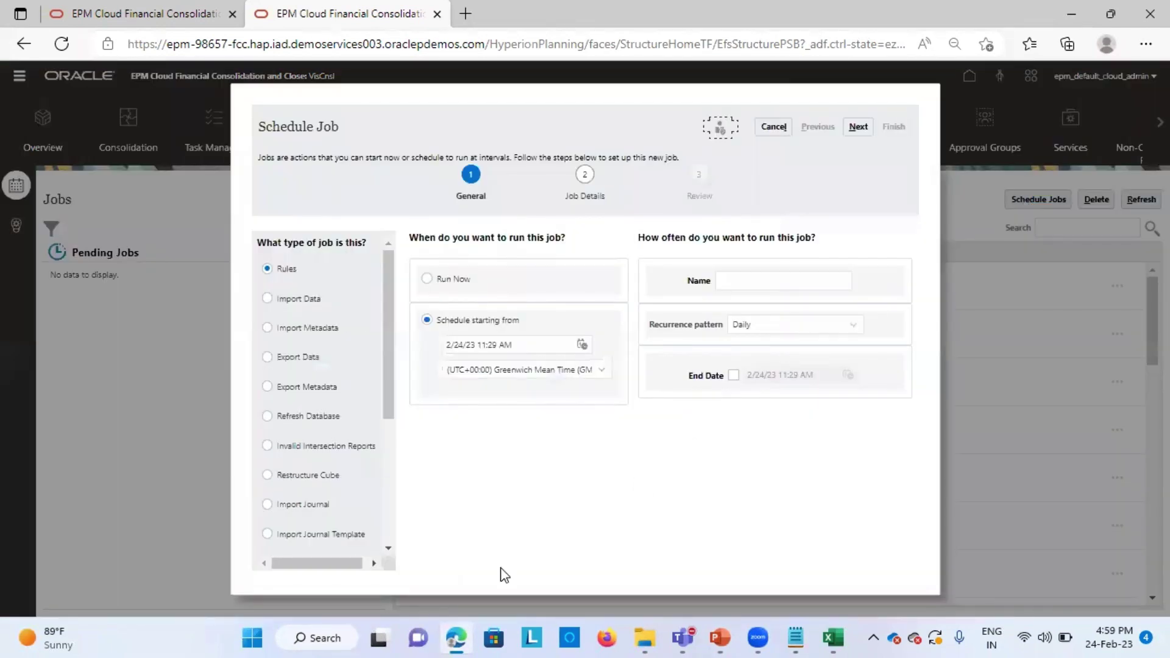
scroll(299, 469, down, 4)
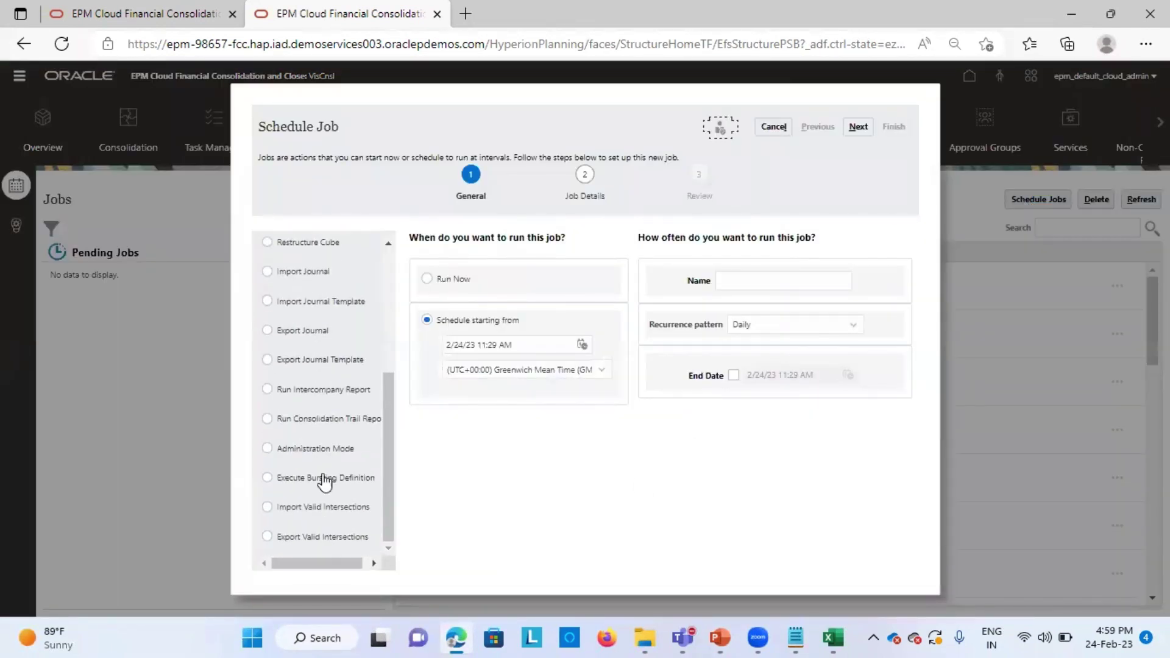
scroll(331, 437, up, 4)
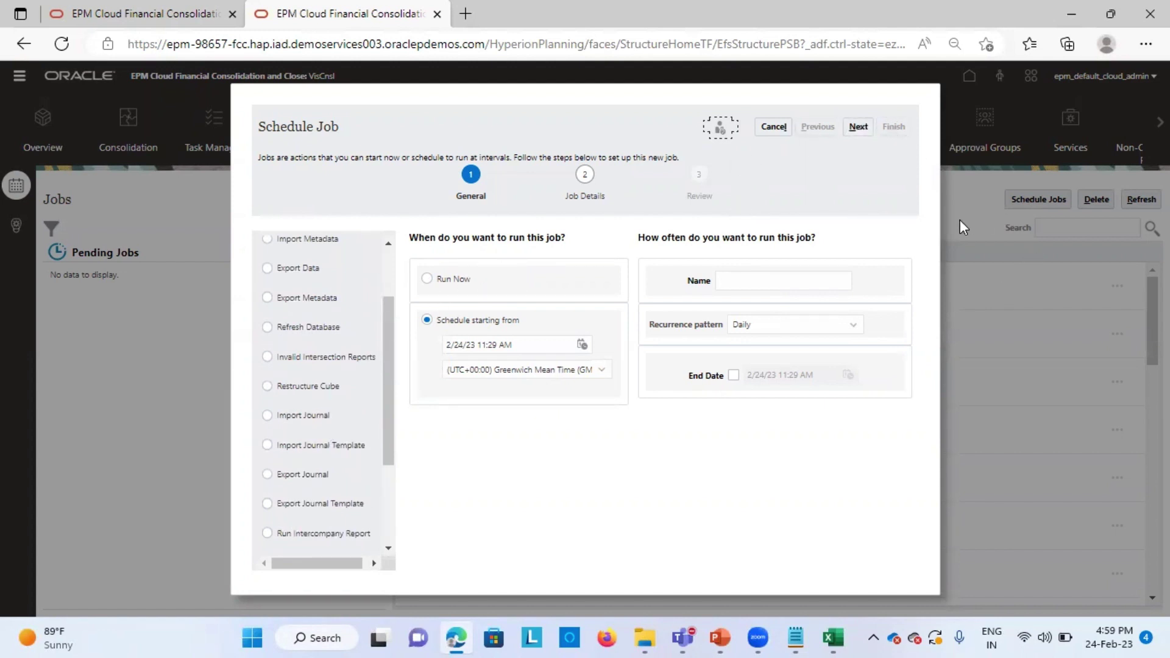
key(Escape)
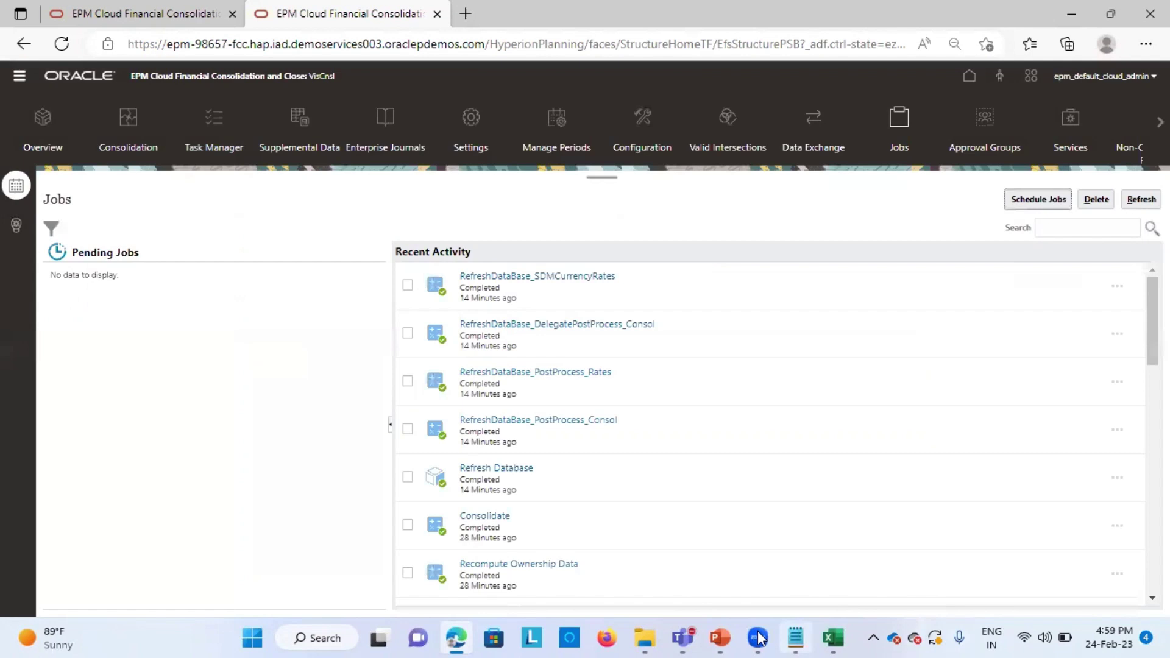
- Switch to PowerPoint, present the Control to Date view storage slide to read the remaining steps, and end the show
click(719, 638)
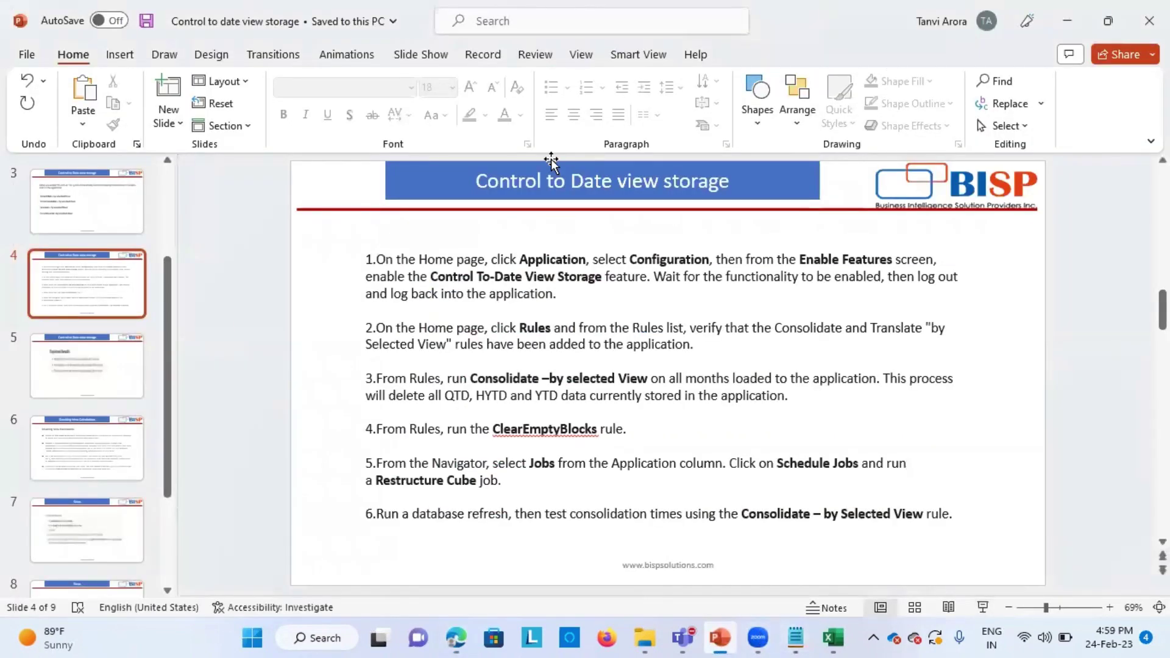
click(985, 607)
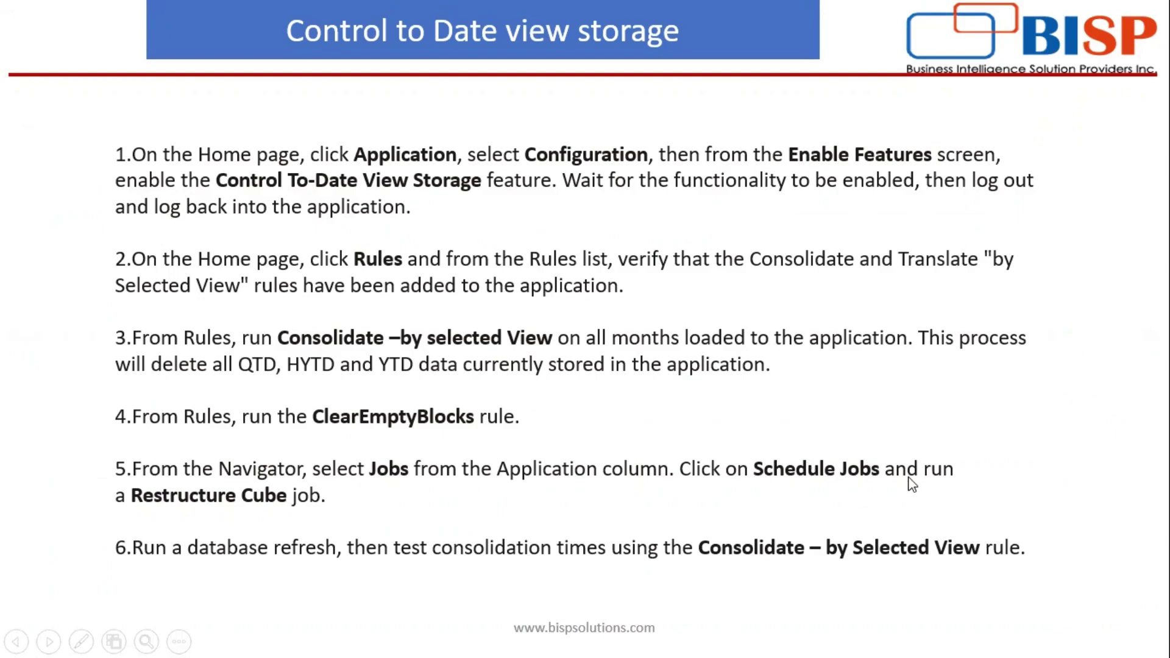
key(Escape)
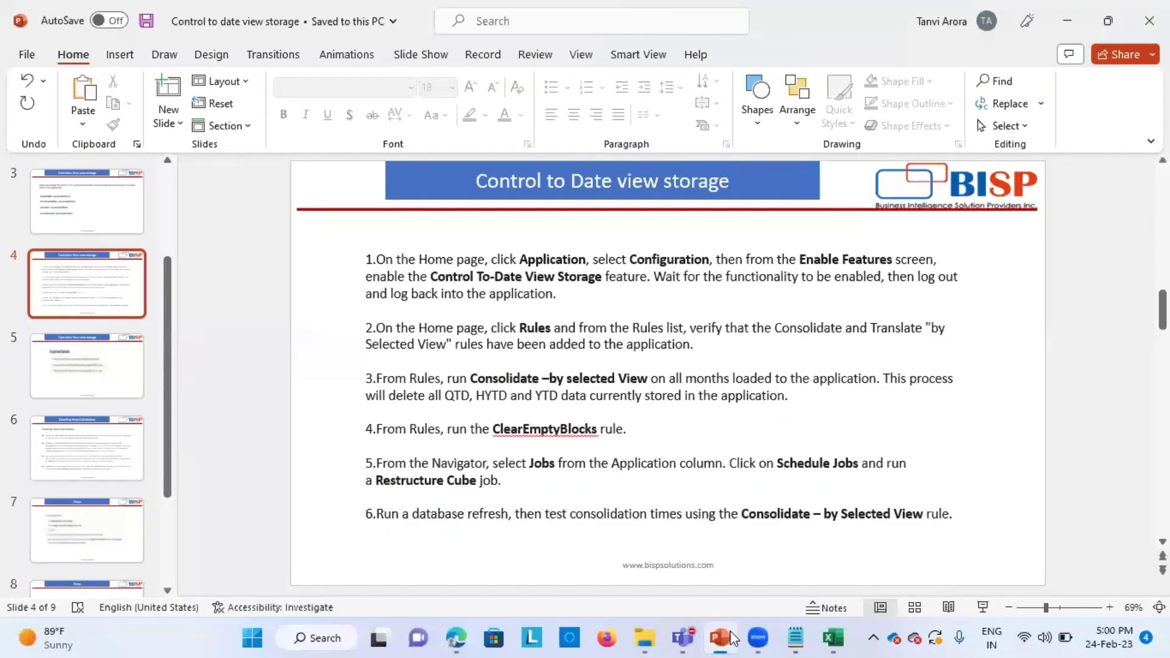
- Switch back to EPM Cloud, reopen the Business Rules list and examine its "by selected View" consolidation and translation rules
click(457, 638)
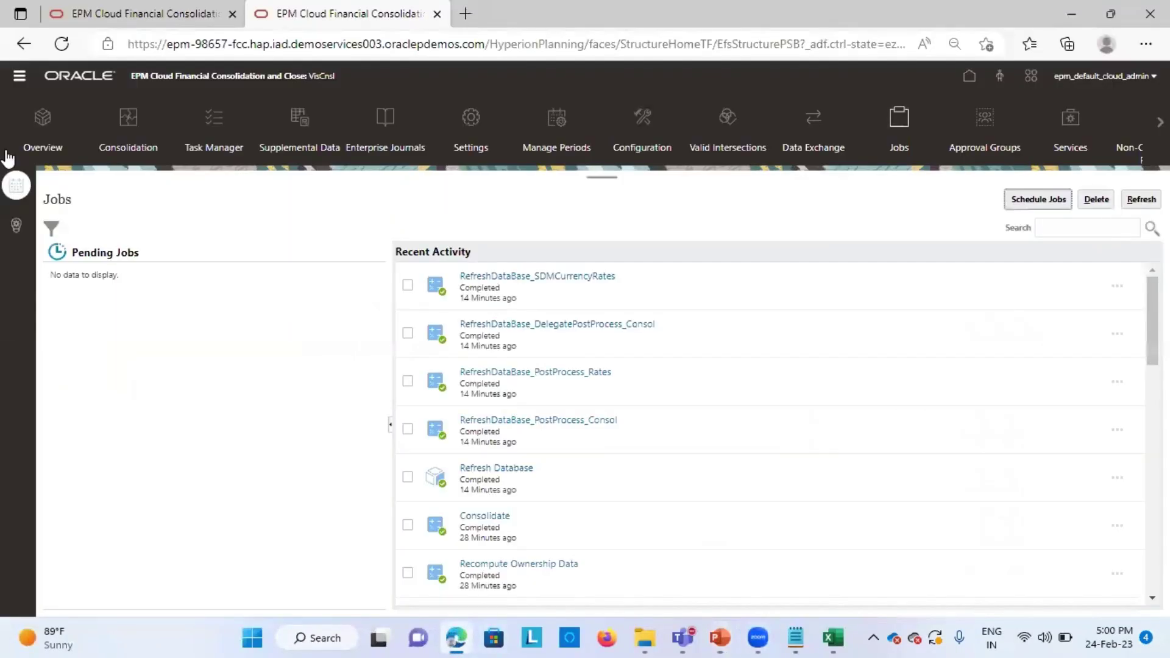
click(20, 82)
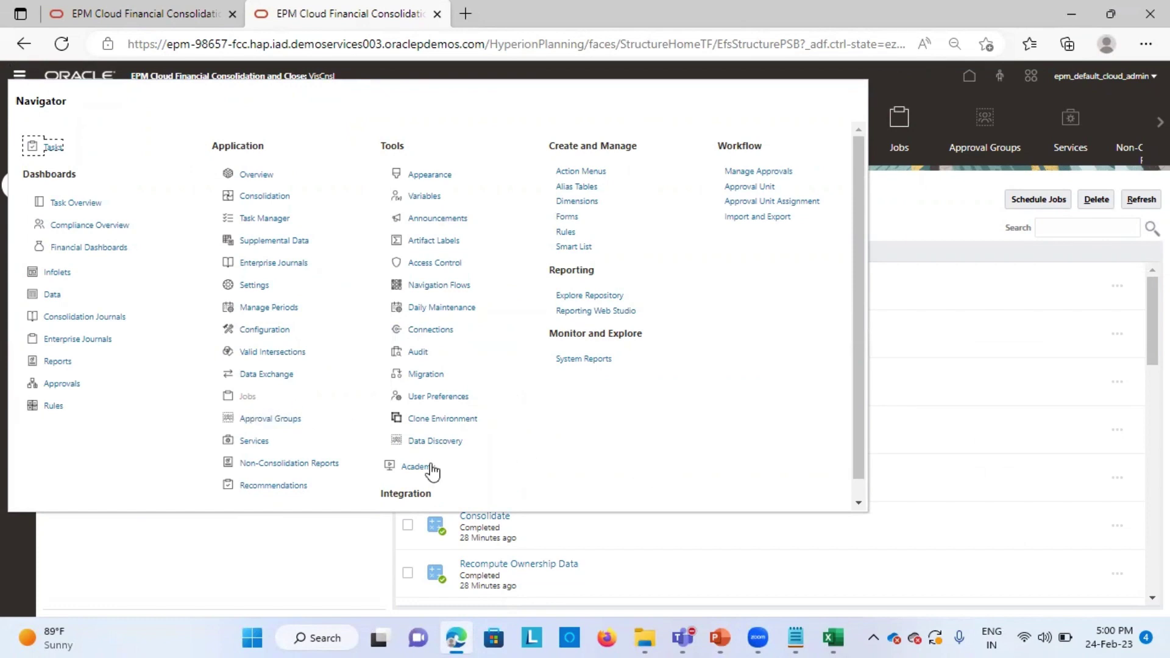
click(55, 404)
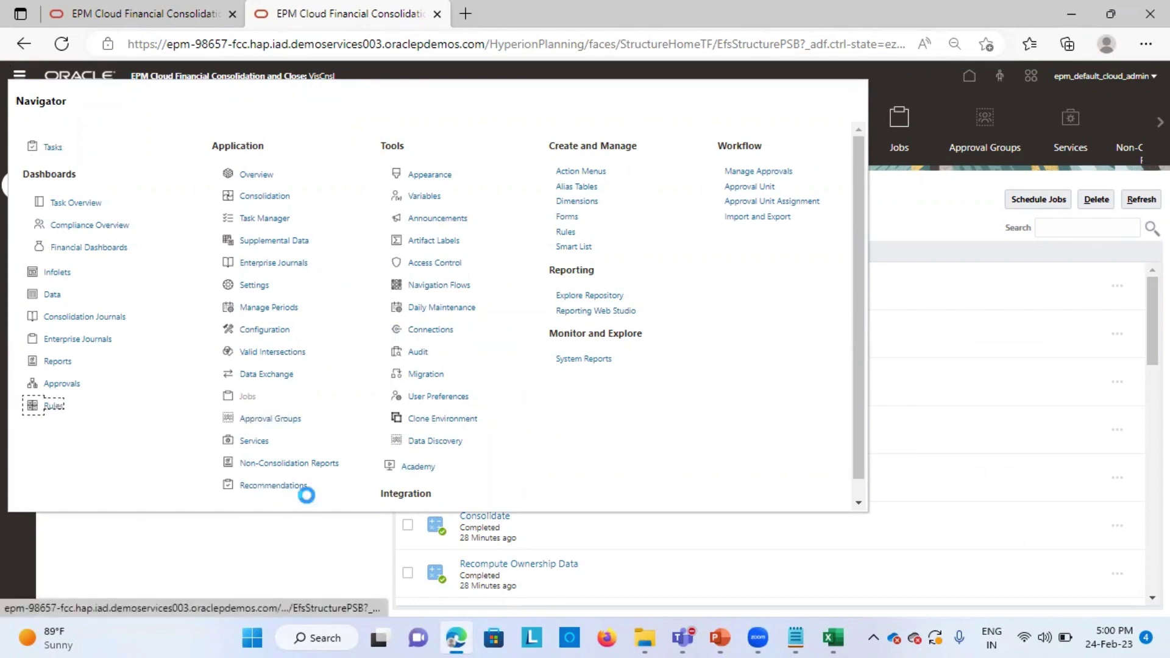
scroll(253, 509, down, 3)
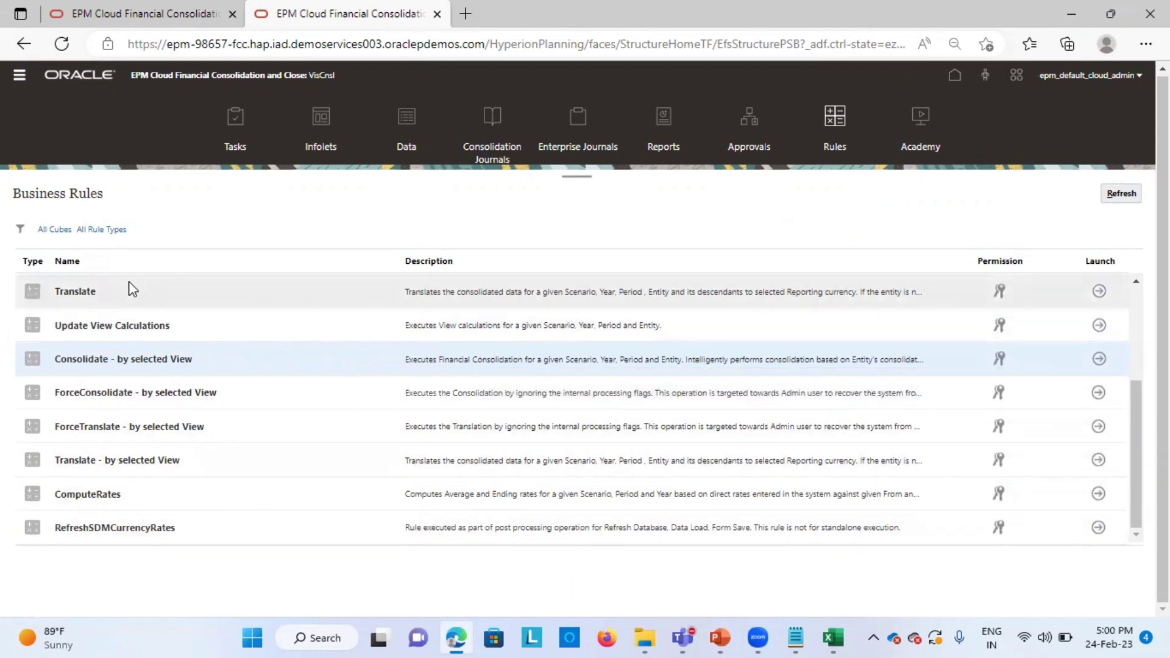
- Switch to the Excel workbook and compare the Periodic and YTD values of C_3000 on the Output before sheet
click(848, 638)
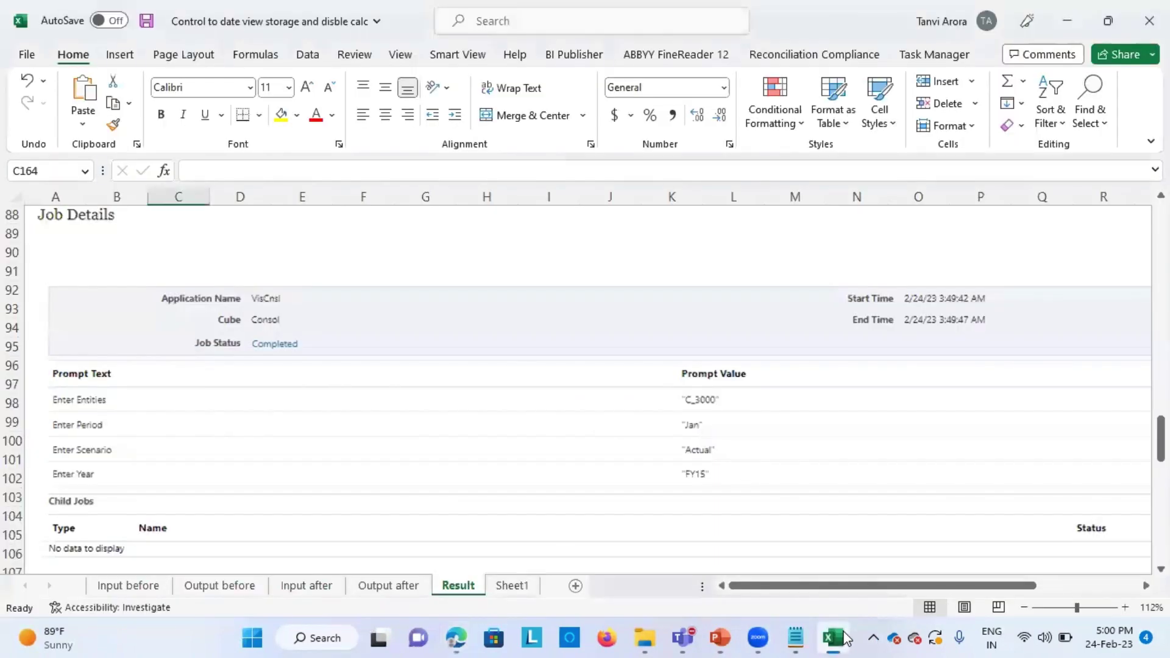
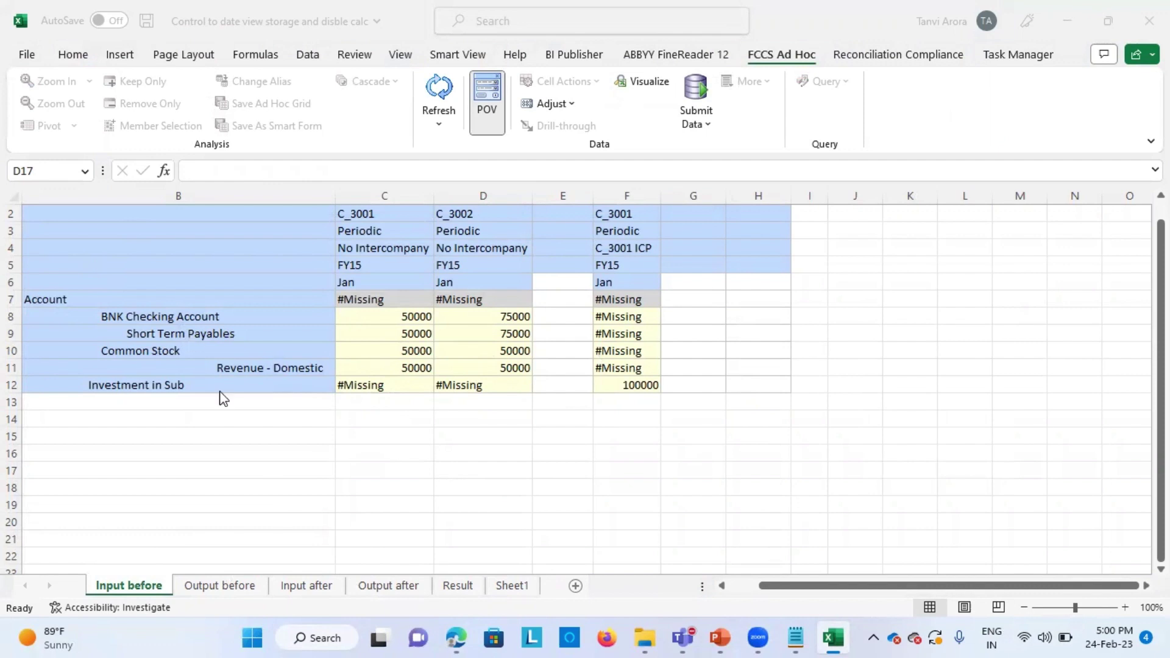
click(237, 585)
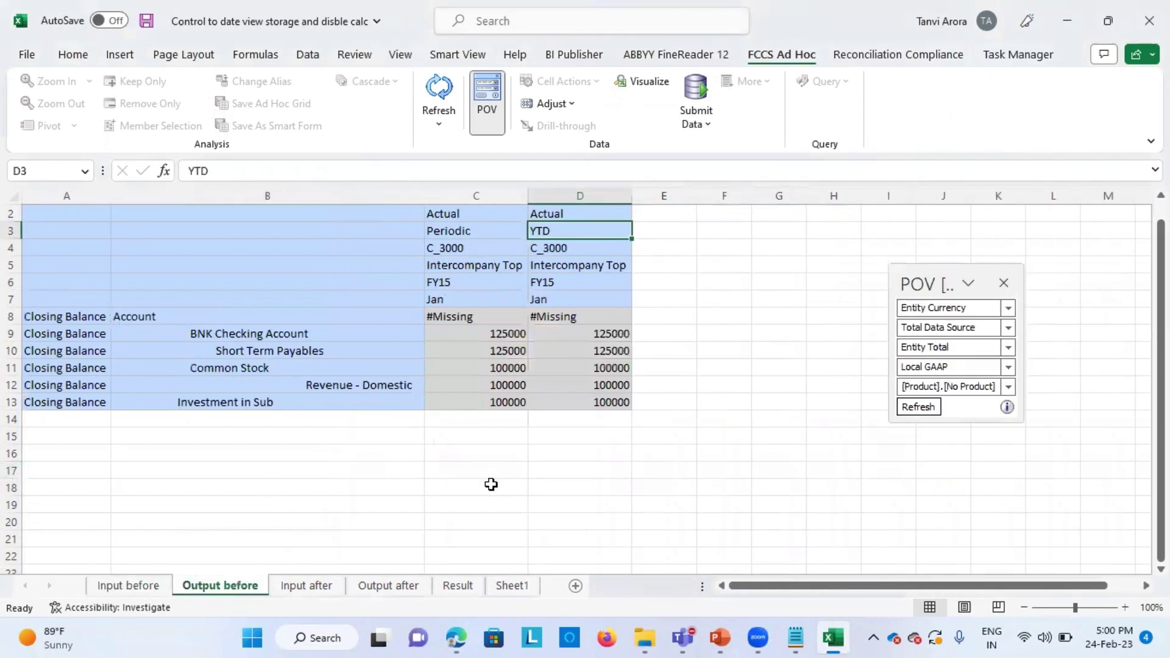
click(491, 485)
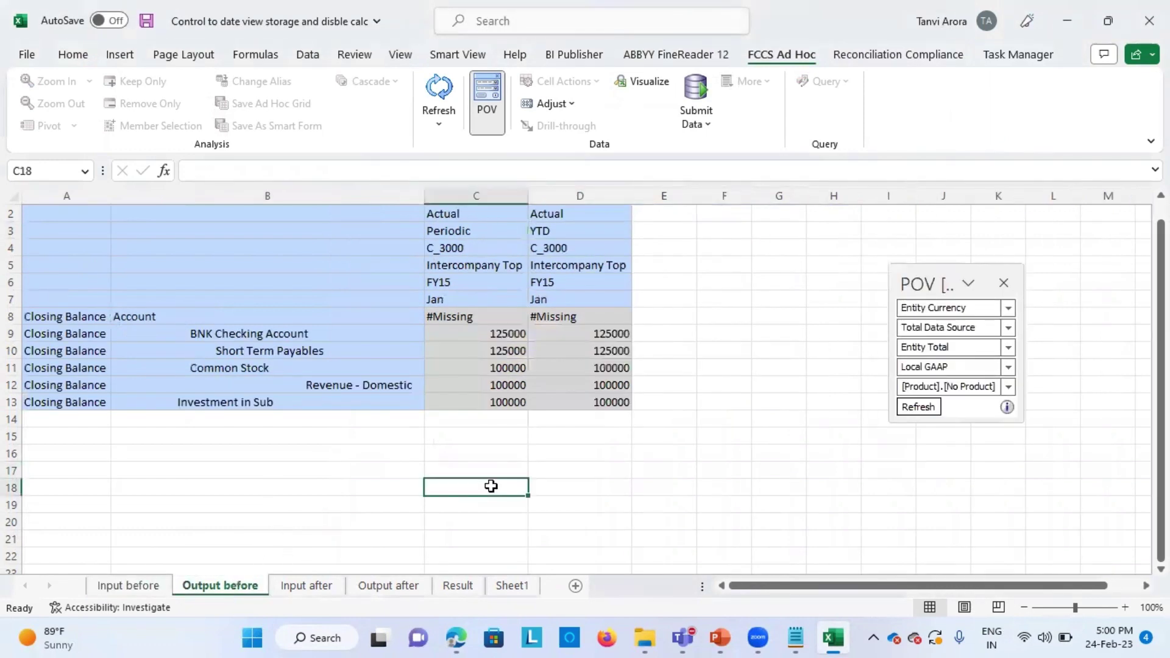
click(586, 228)
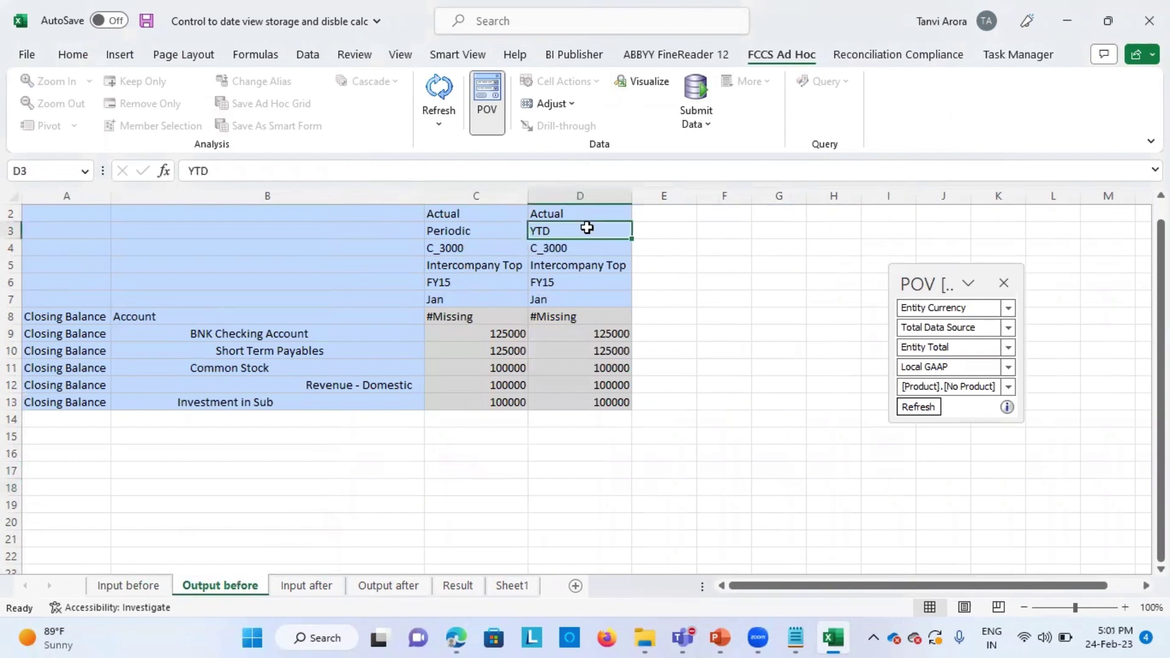
click(625, 334)
click(626, 395)
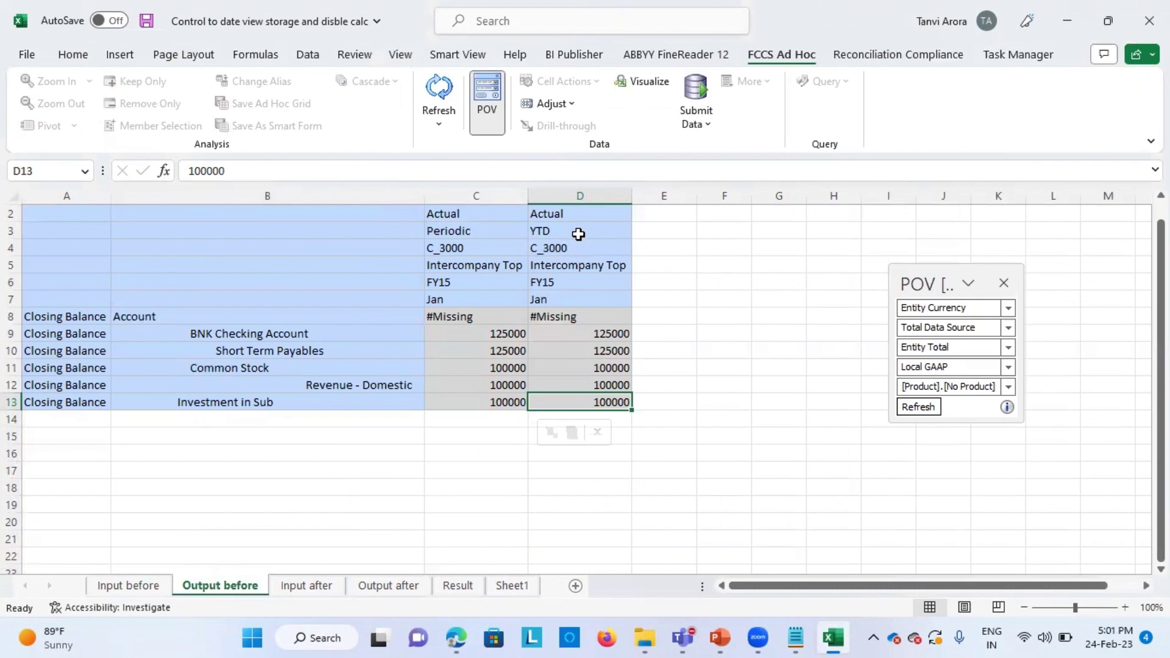
click(559, 228)
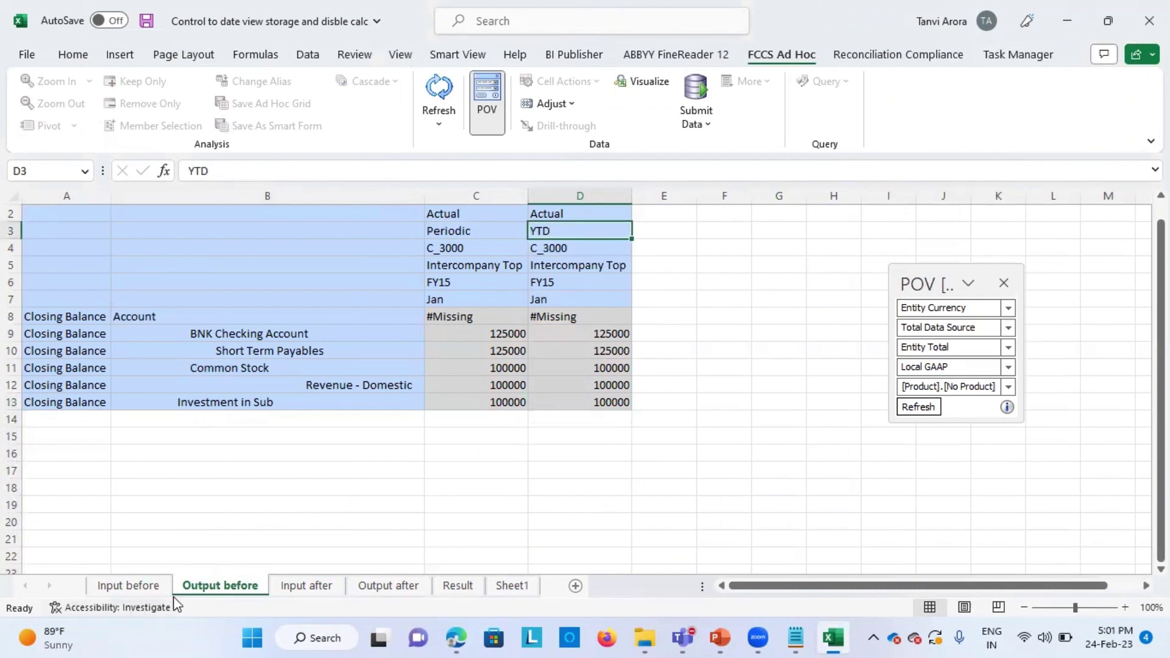
- View the Input after sheet and compare the YTD and YTD_RULE columns of C_3000 on the Output after sheet
click(298, 587)
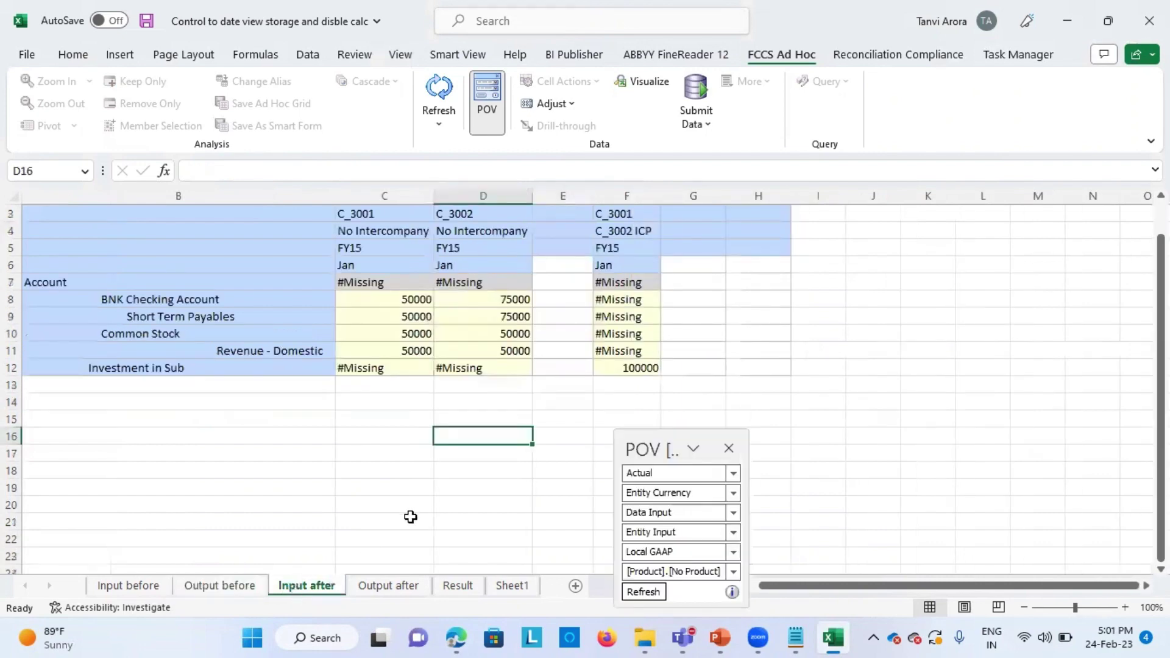
click(392, 587)
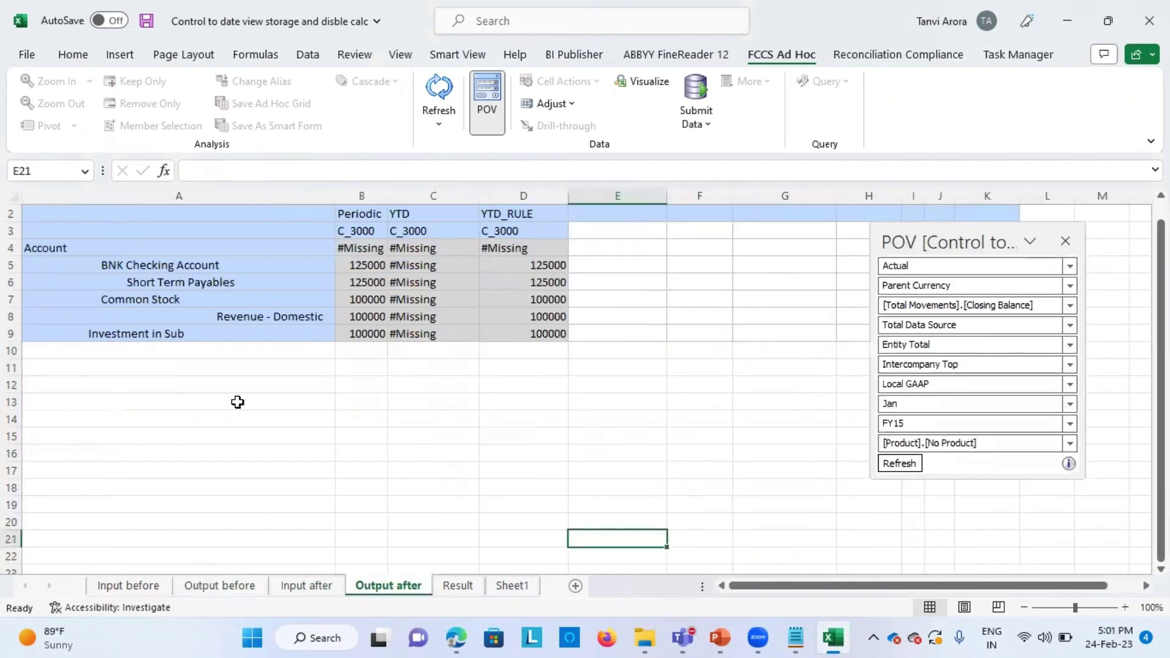
click(549, 212)
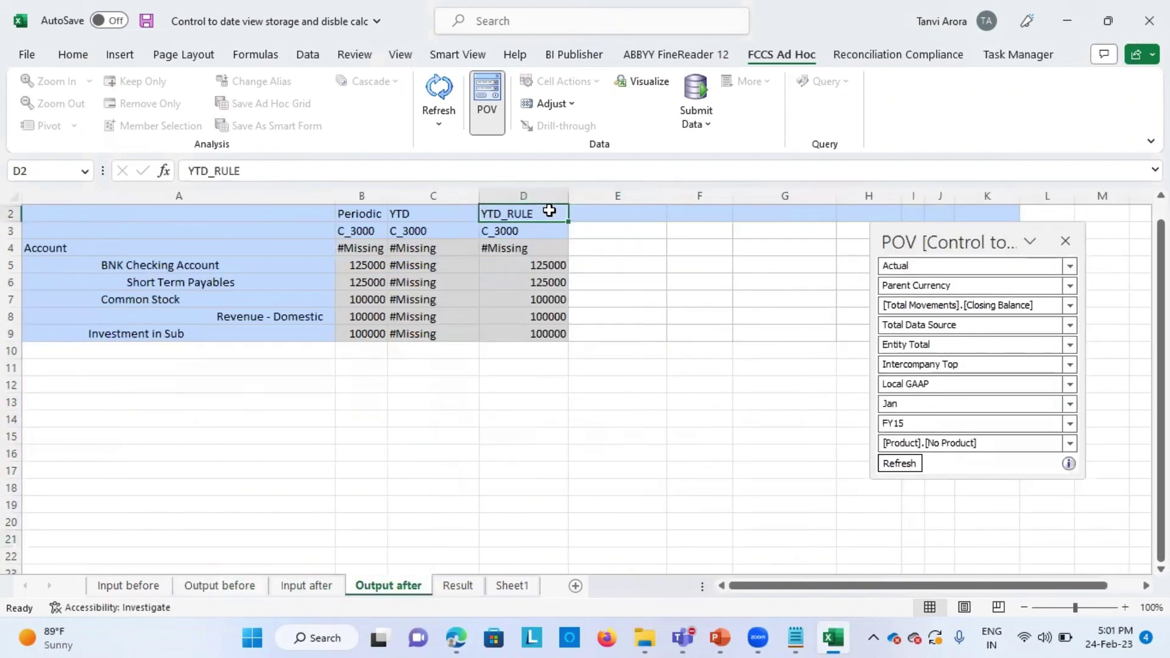
click(410, 362)
click(426, 214)
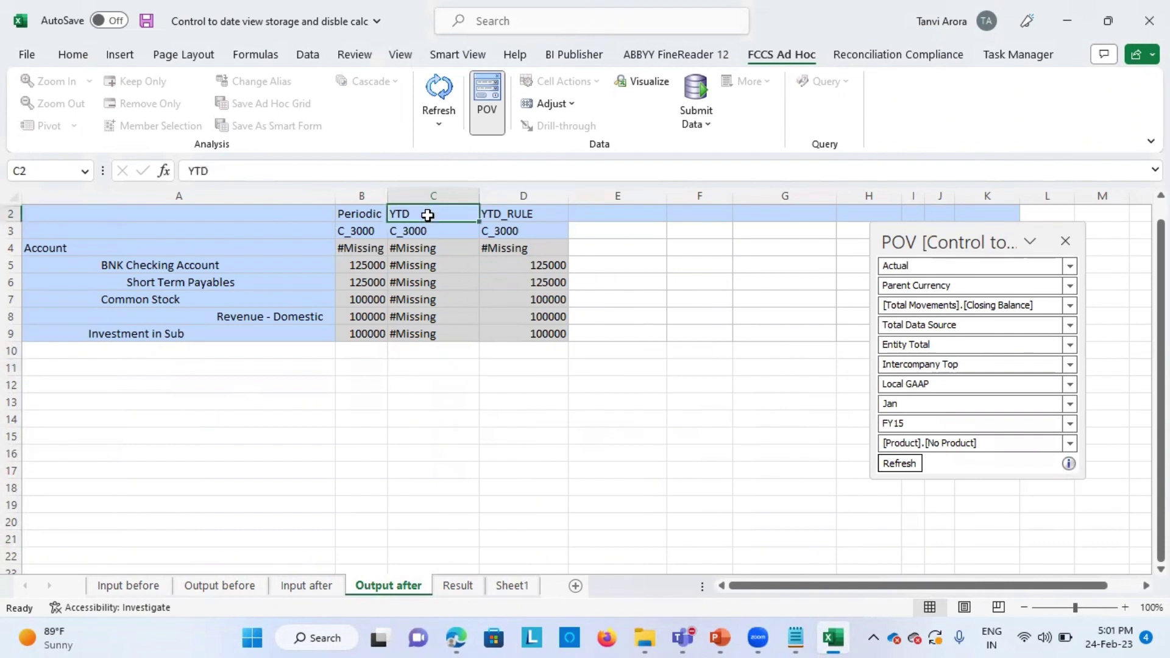
click(546, 218)
click(530, 265)
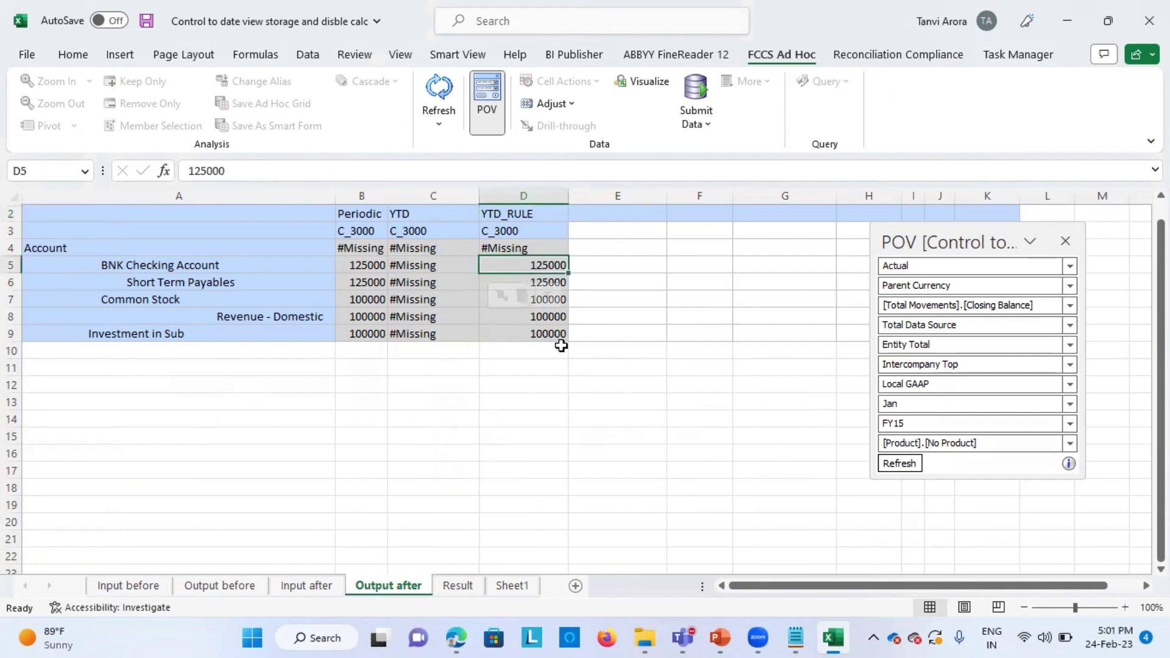
click(517, 473)
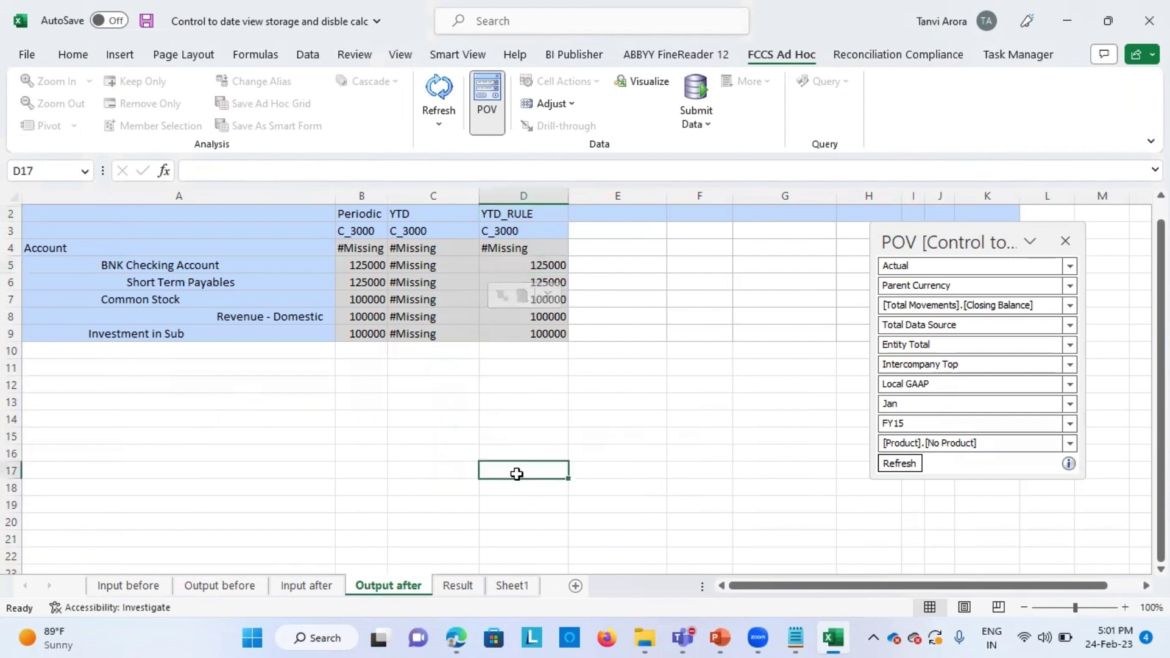
- On the Result sheet, compare the Consol cube's block statistics and the consolidation jobs' start and end times before and after the change
click(461, 586)
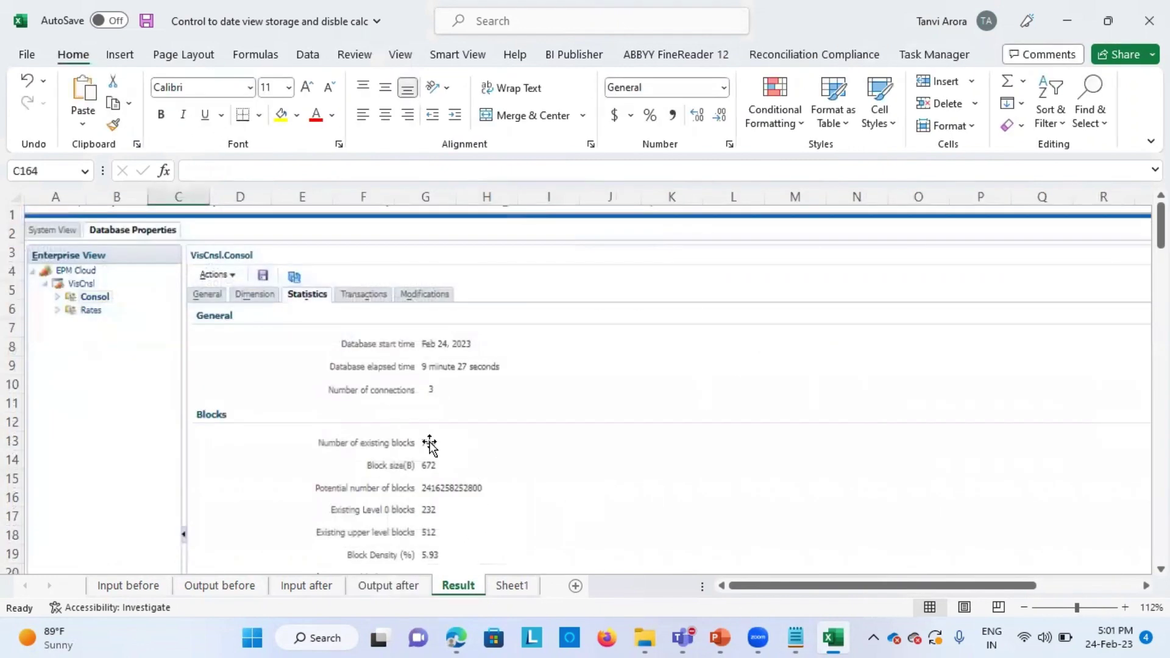
scroll(512, 438, down, 1)
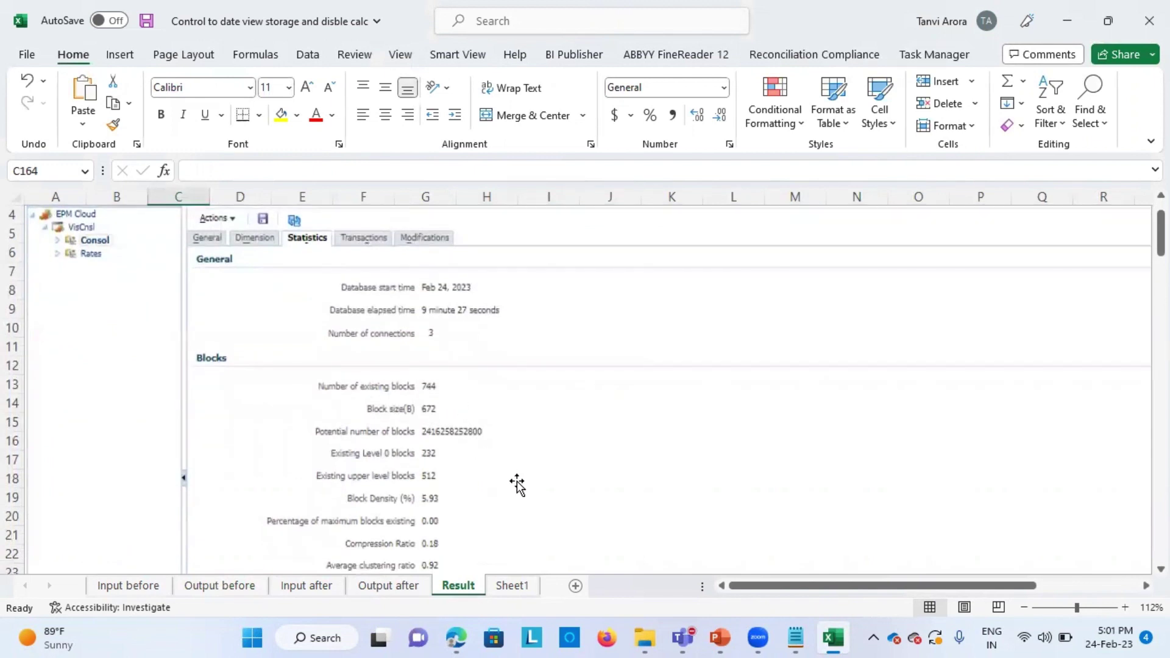
scroll(515, 481, down, 7)
scroll(514, 482, down, 6)
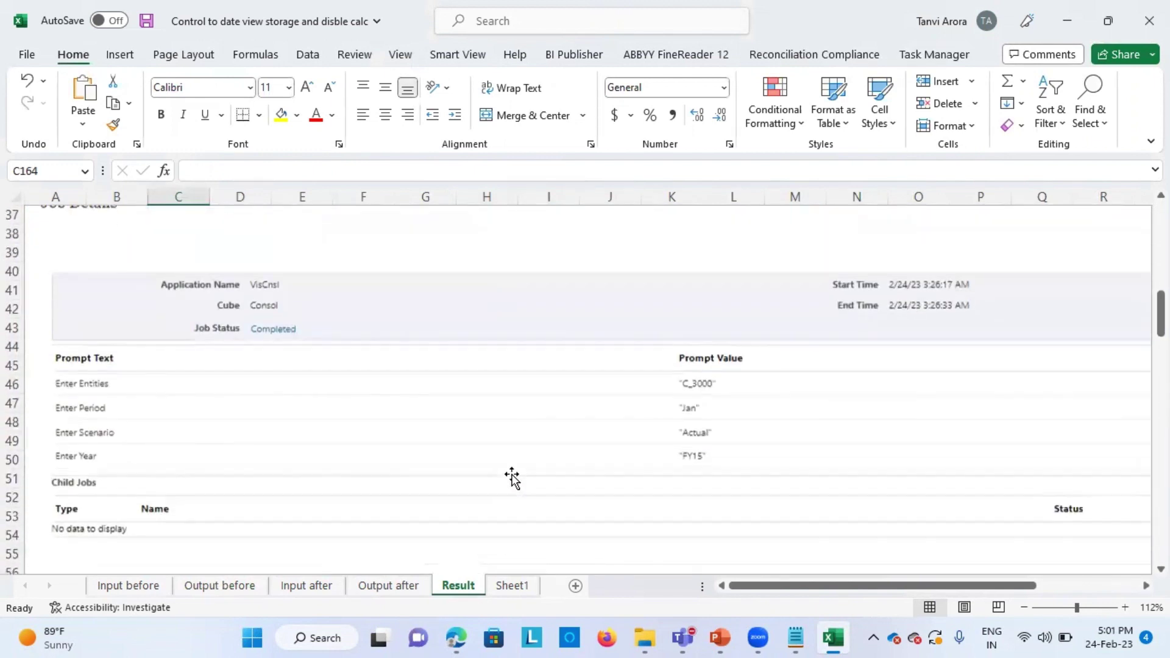
scroll(512, 469, up, 3)
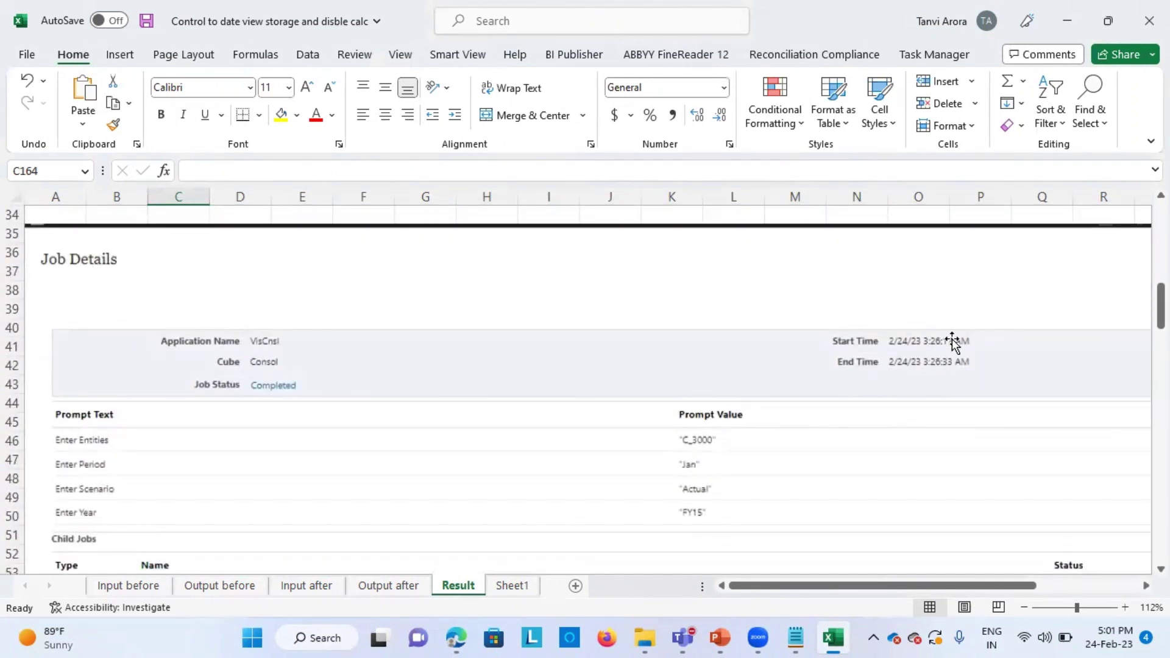
scroll(690, 452, down, 10)
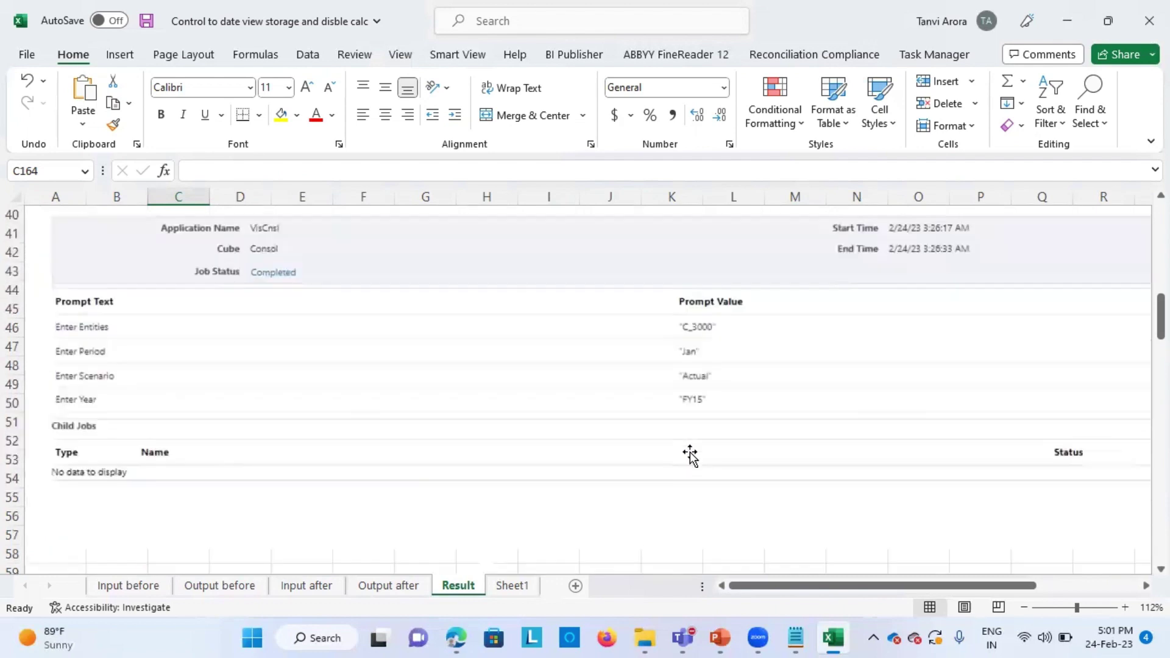
scroll(690, 452, down, 17)
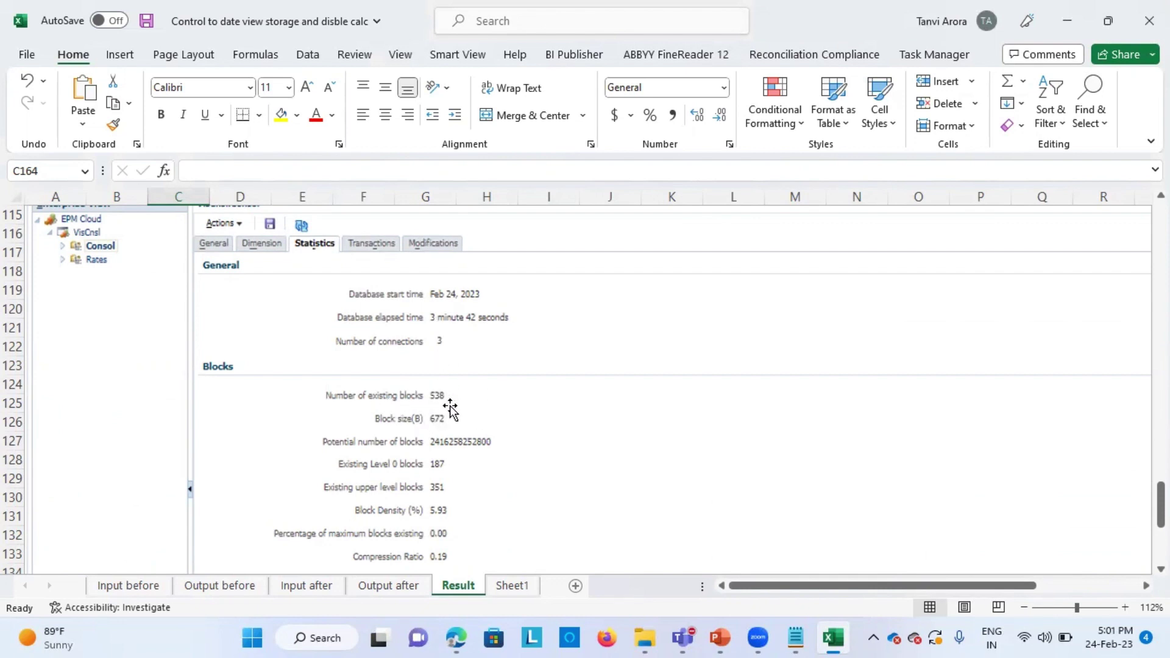
scroll(523, 410, up, 8)
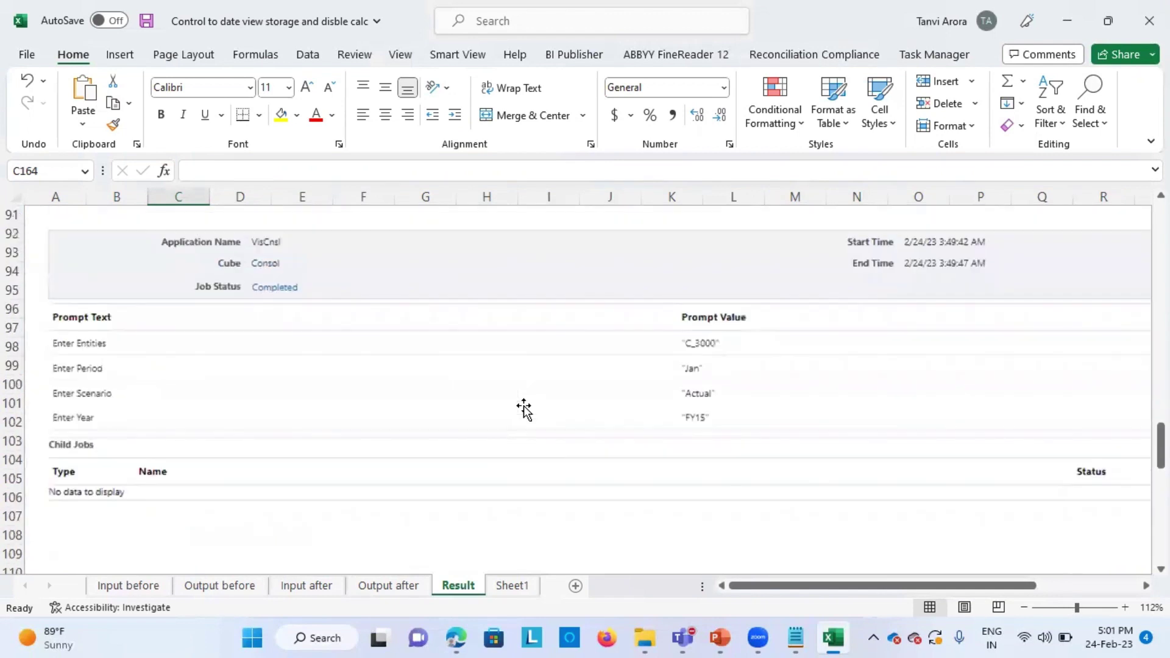
scroll(549, 438, up, 2)
scroll(833, 473, down, 2)
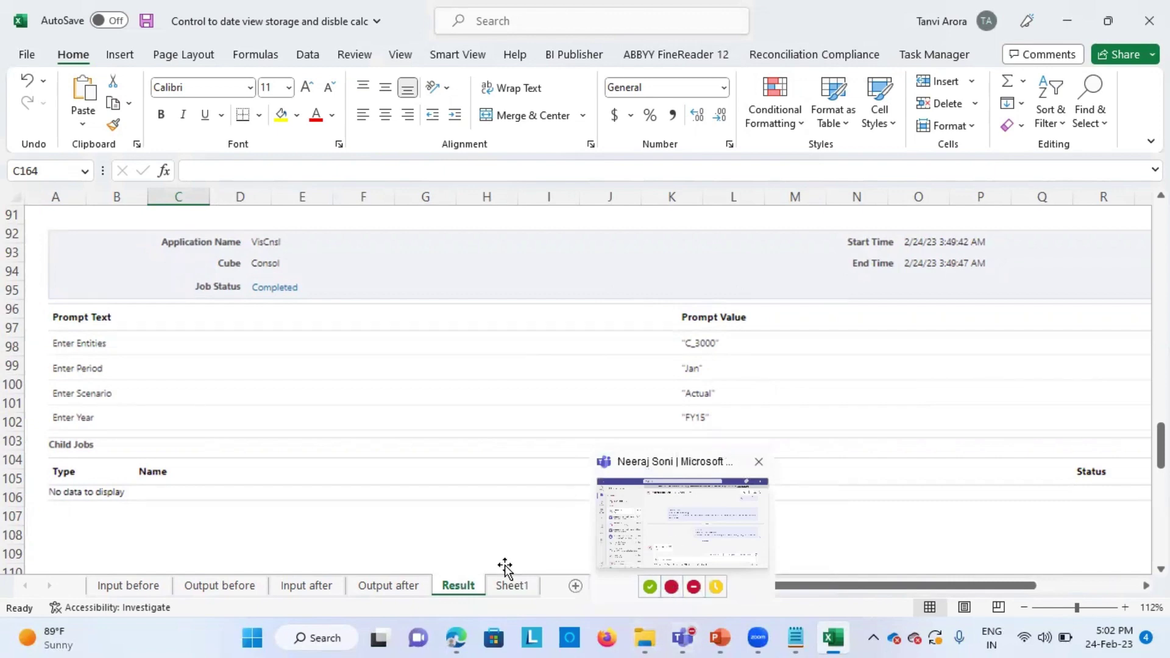
- Switch to PowerPoint, present from the Control to Date view storage slide, and review the Expected Results and Disabling View Calculations slides
click(720, 637)
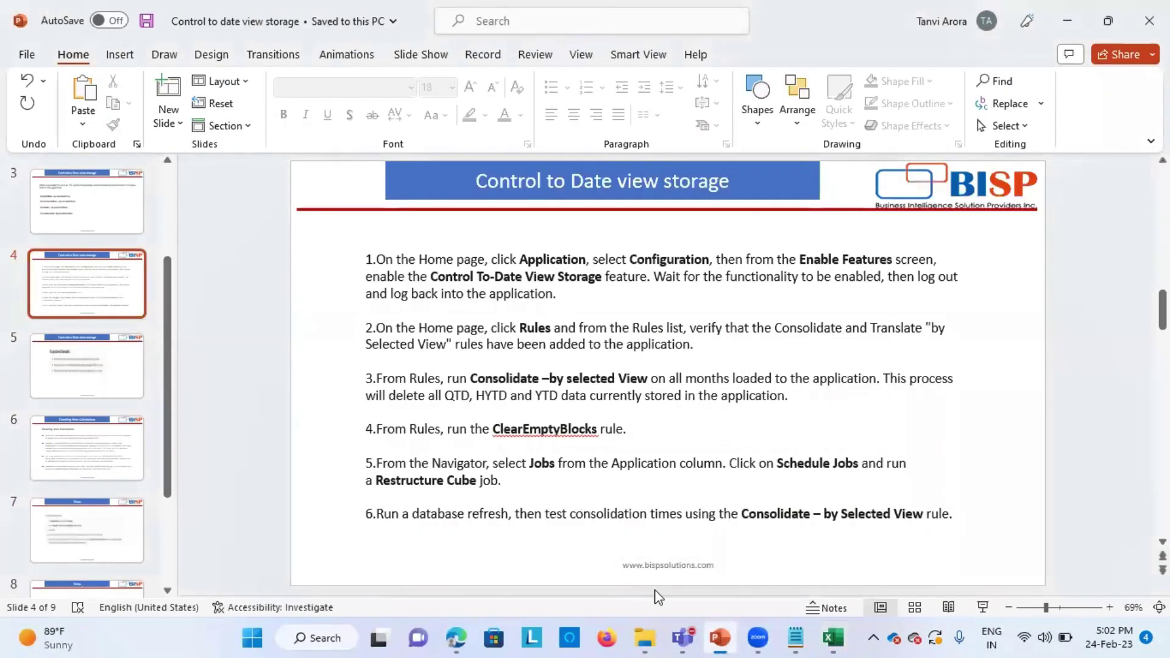
click(983, 607)
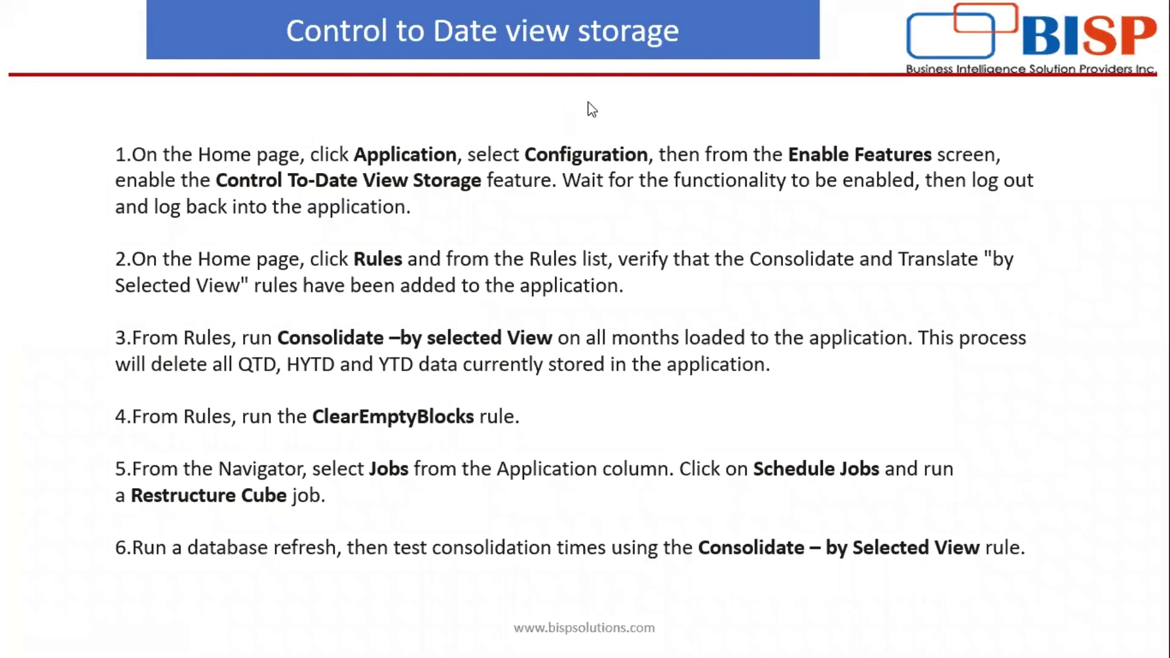
click(415, 367)
click(415, 367)
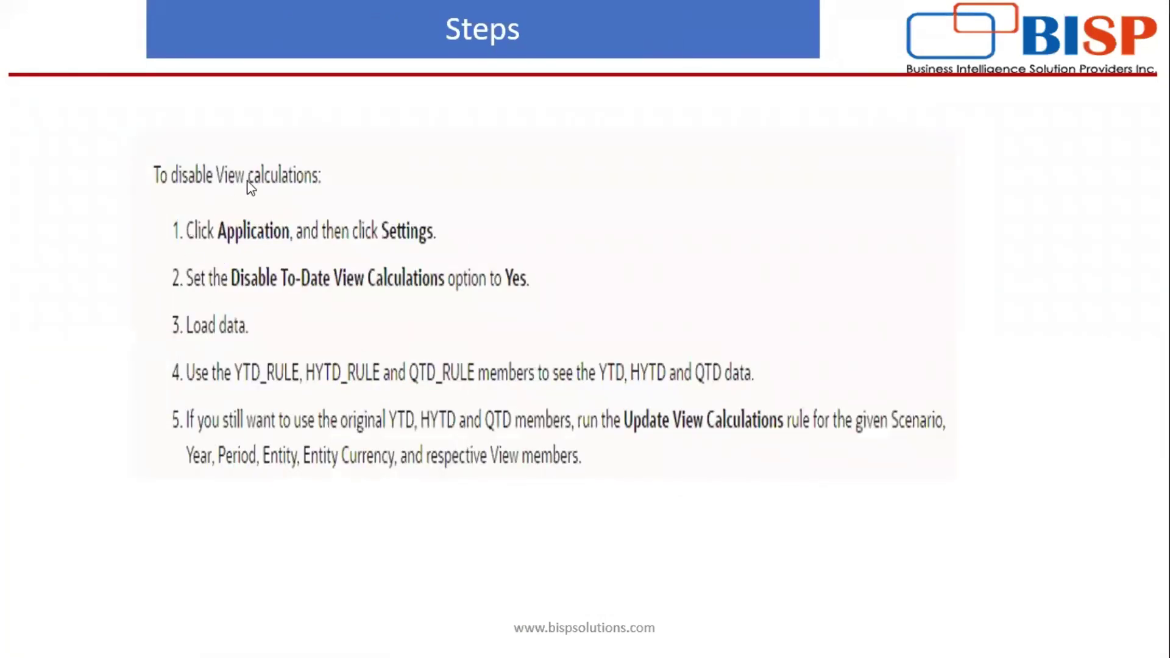
click(458, 173)
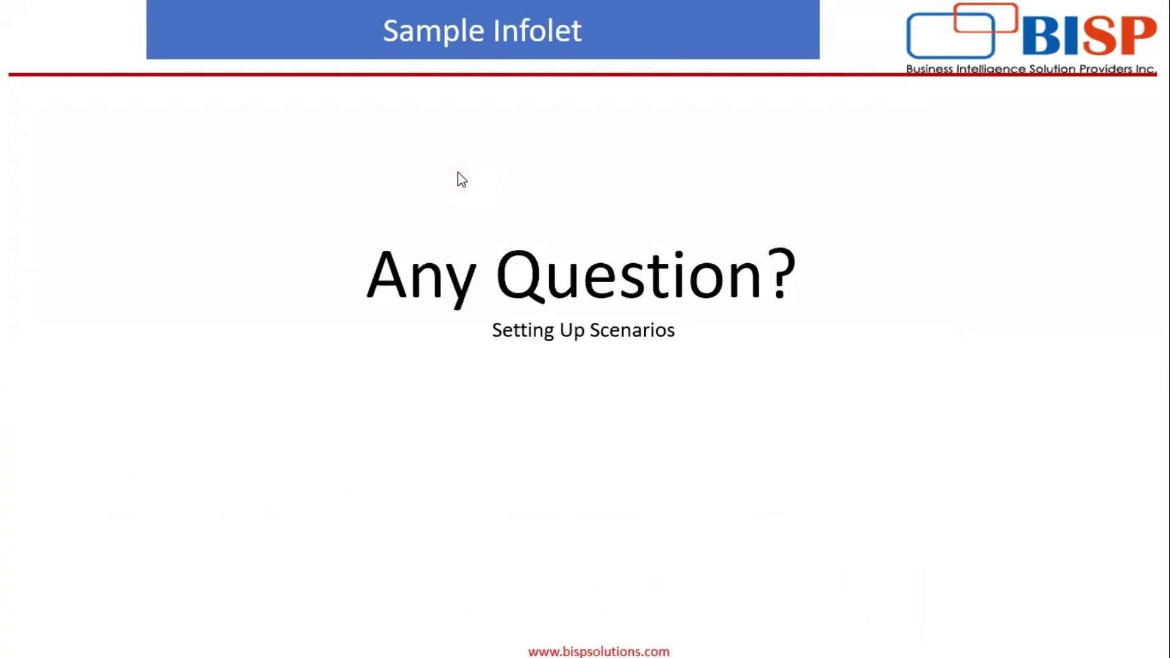
click(458, 178)
click(462, 192)
click(464, 195)
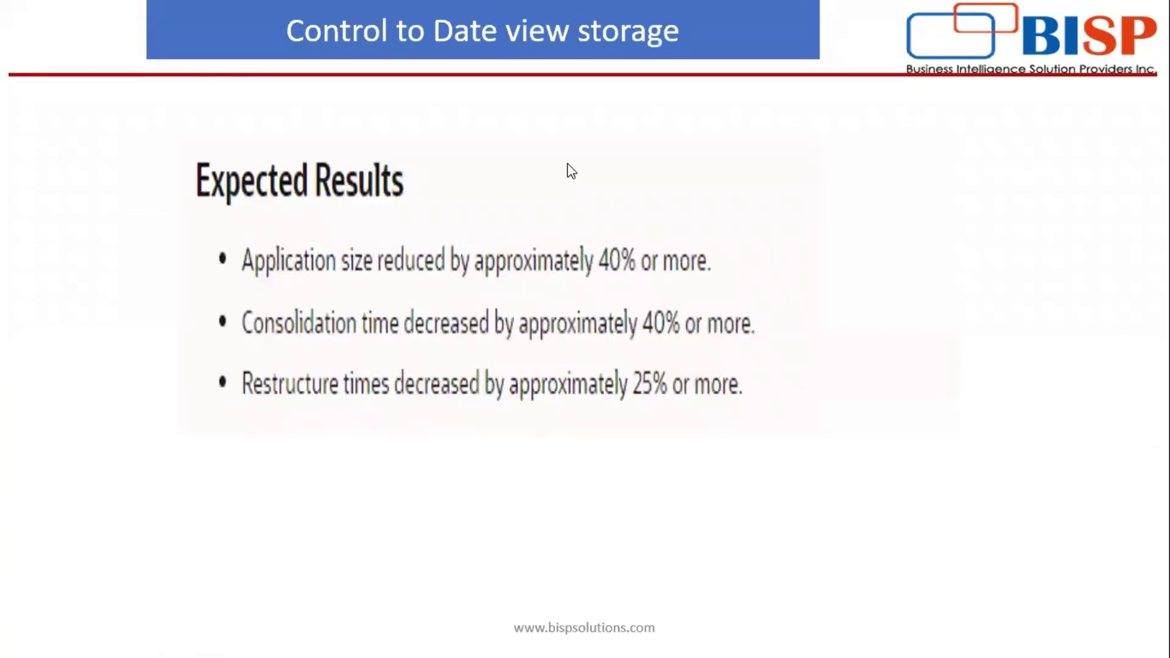
click(566, 178)
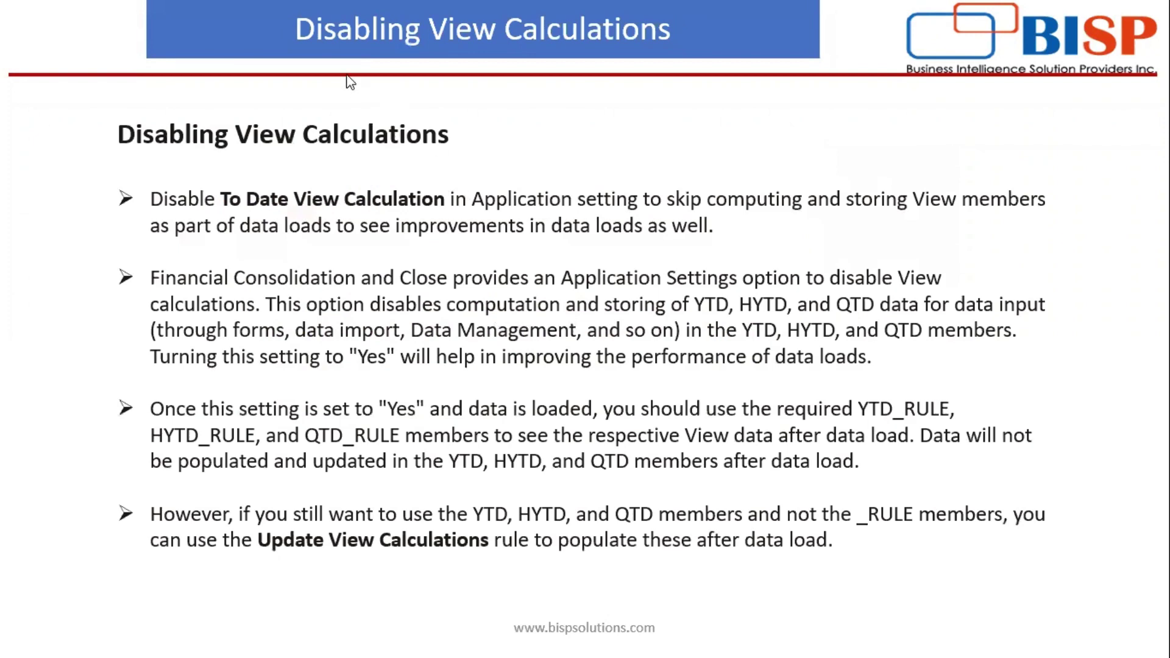